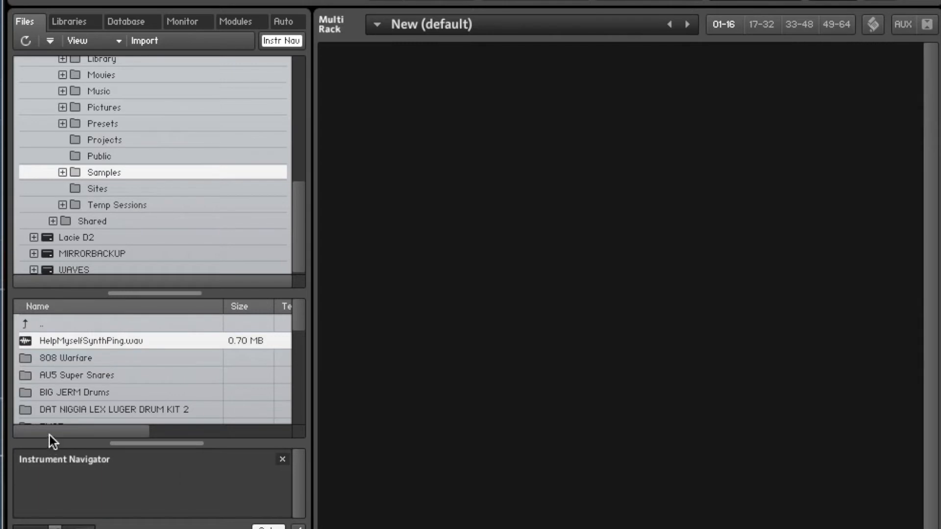
- Load HelpMyselfSynthPing.wav into the empty rack as a new instrument and open it for editing
drag(43, 343, 446, 173)
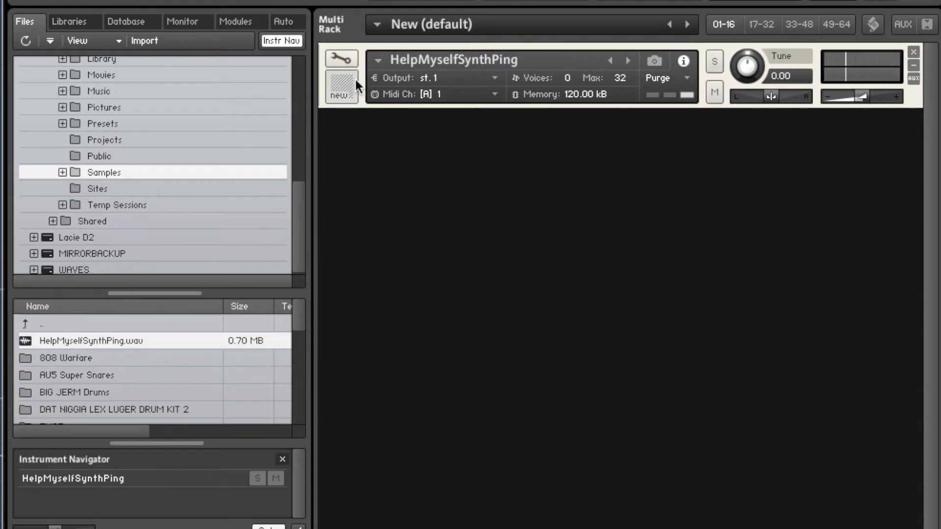
click(346, 60)
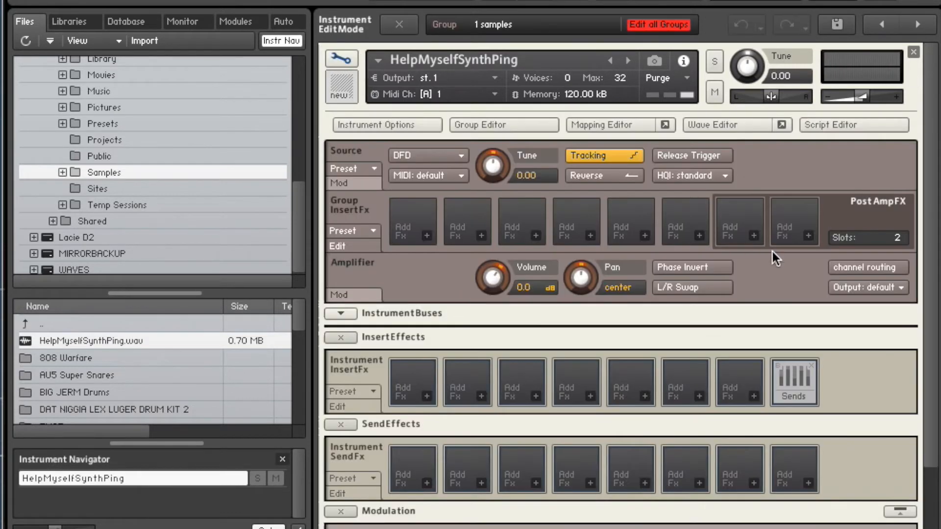
- Review the sample's key zone in the Mapping Editor and adjust its root key around C3
click(643, 128)
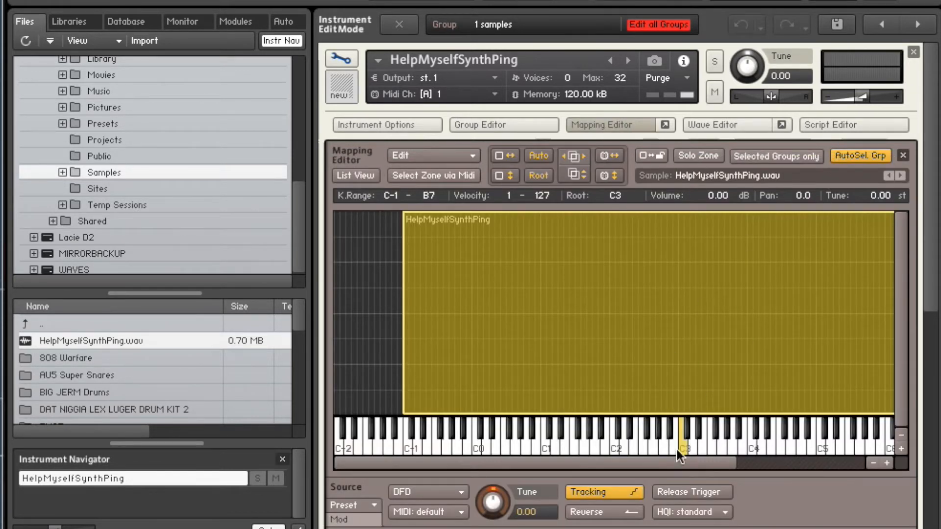
drag(684, 445, 664, 449)
click(639, 123)
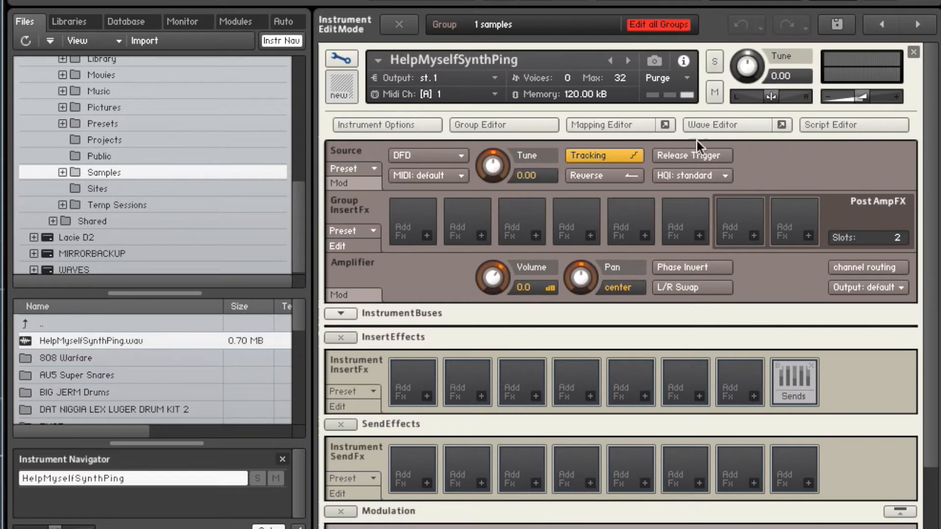
- Enable sample loop 1 over the whole sample in the Wave Editor, using the "until end" loop mode
click(717, 123)
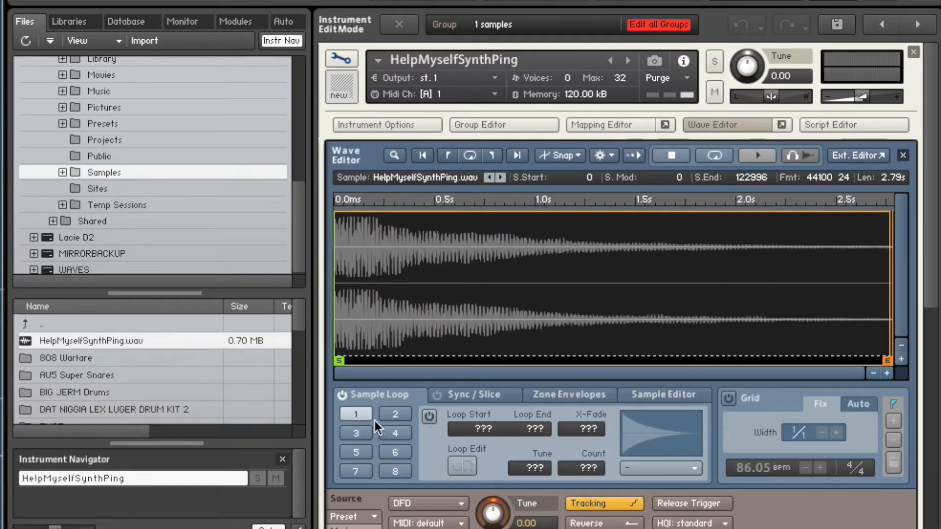
click(356, 416)
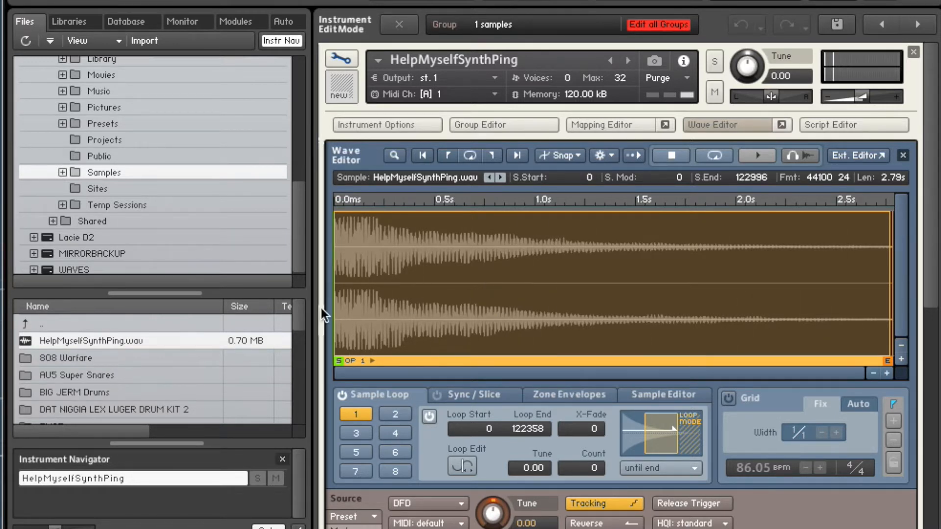
click(716, 127)
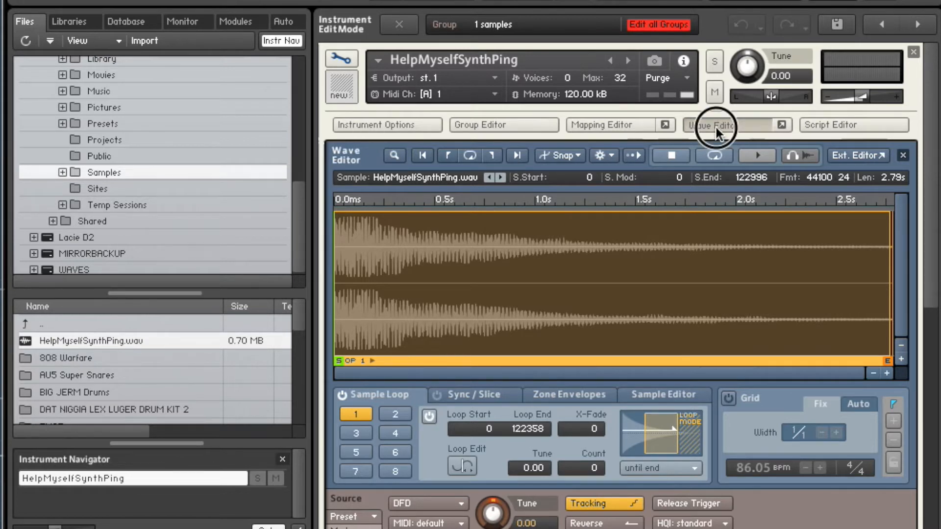
- Shape the volume envelope with hold at 0 ms, decay at 2.5 ms and sustain at -6.3 dB
scroll(789, 203, down, 3)
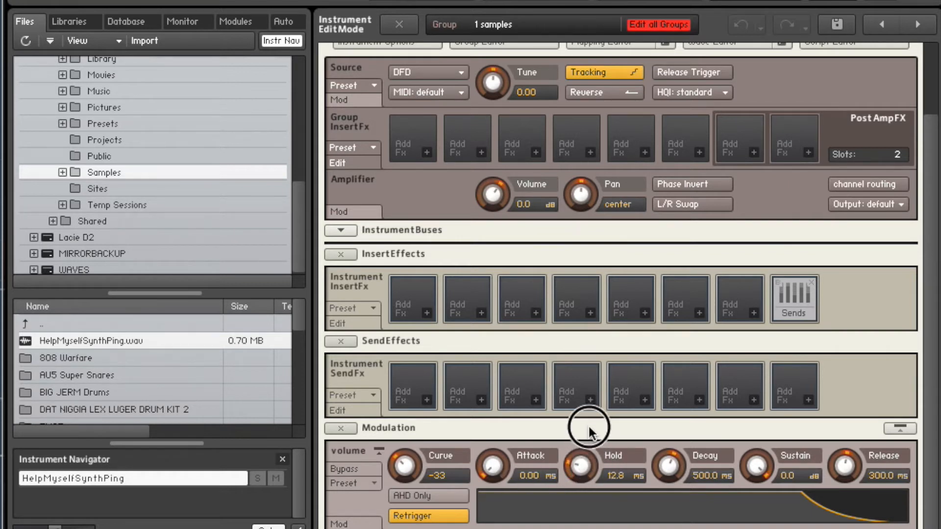
mouse_move(670, 470)
mouse_down()
mouse_move(677, 500)
mouse_move(667, 461)
mouse_up()
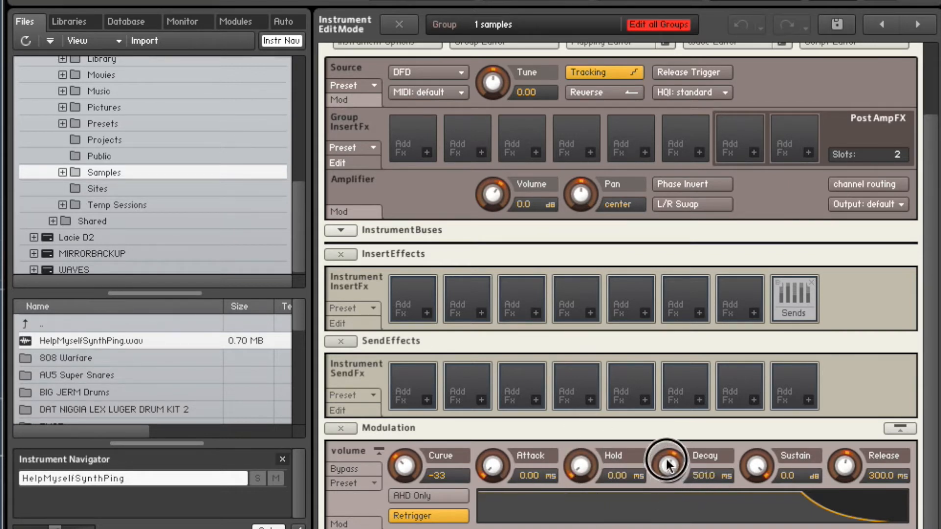
drag(757, 466, 755, 506)
drag(666, 468, 668, 528)
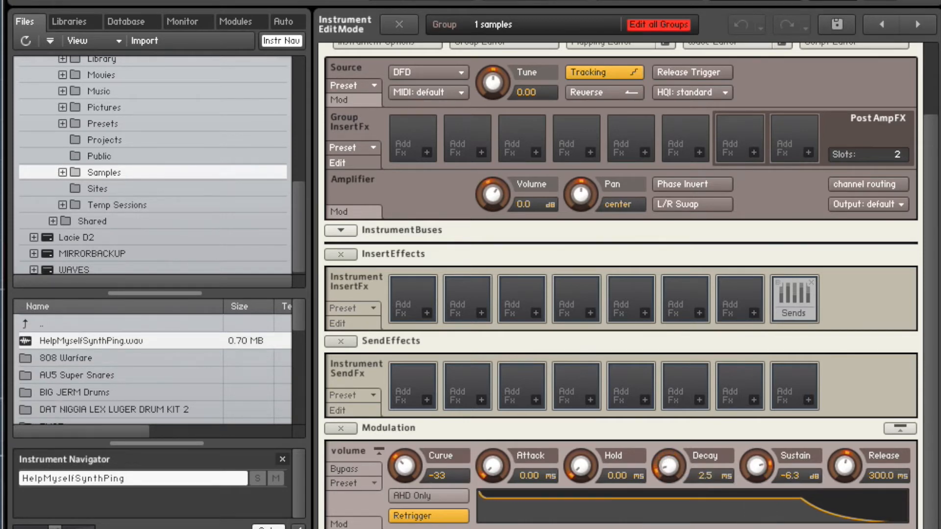
- Load the factory performance script Unisono - Portamento into the first empty slot of the Script Editor
scroll(713, 355, up, 3)
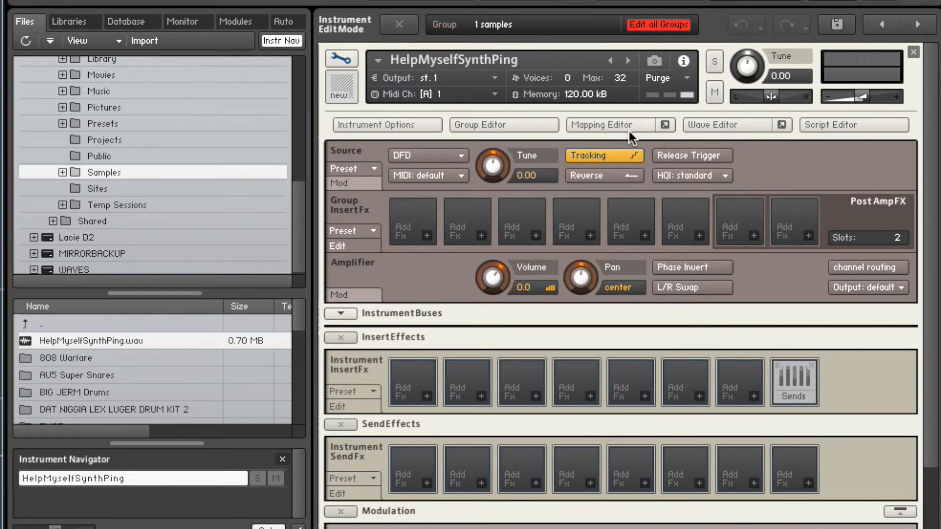
click(820, 125)
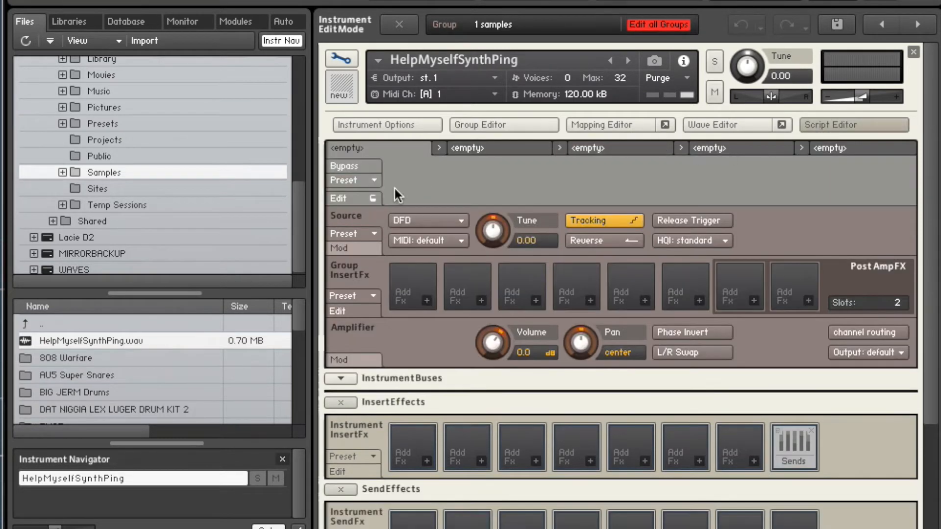
click(369, 182)
mouse_move(360, 201)
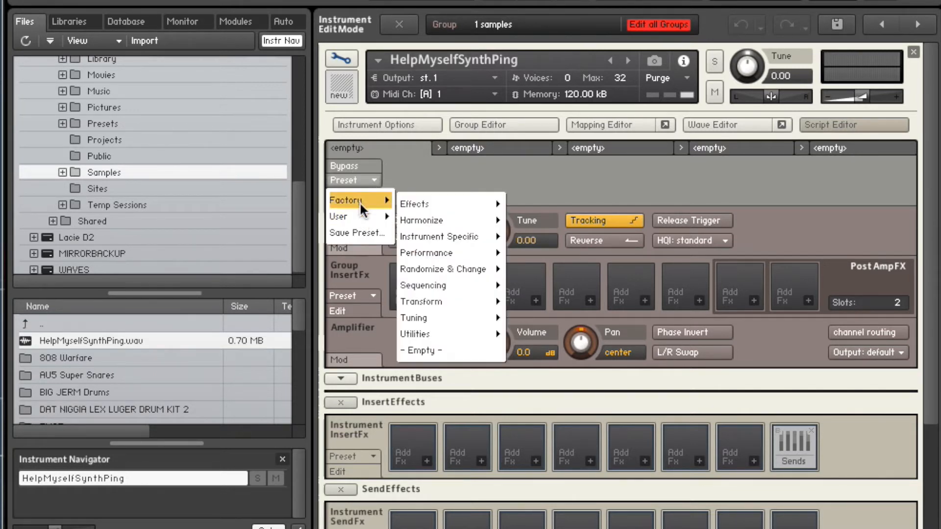
mouse_move(423, 205)
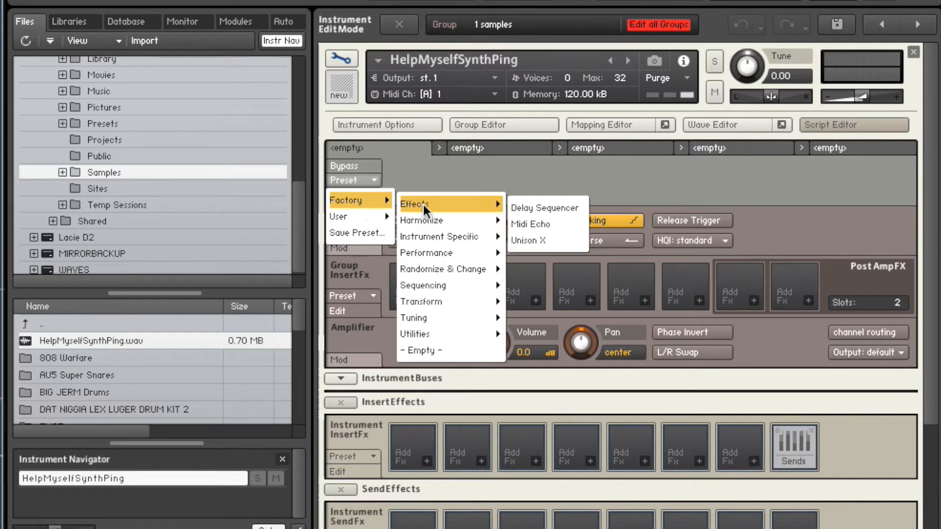
mouse_move(440, 223)
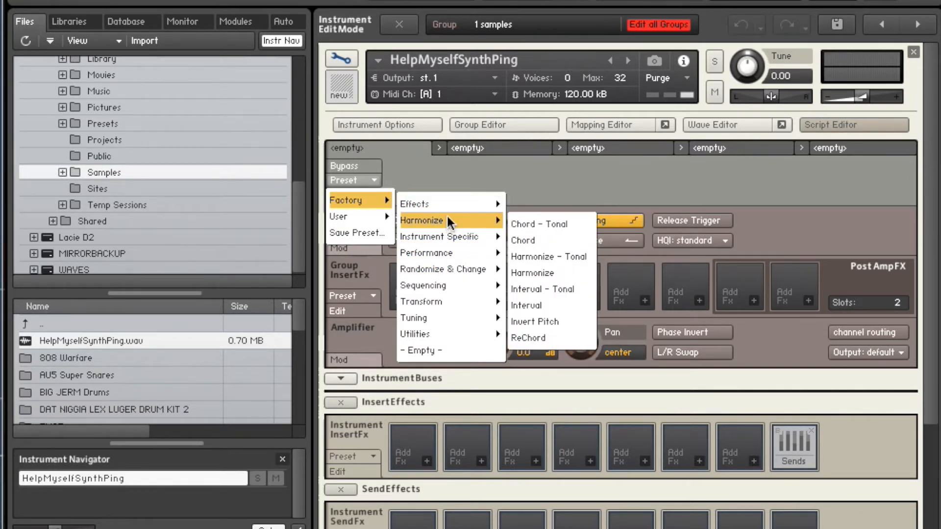
mouse_move(439, 317)
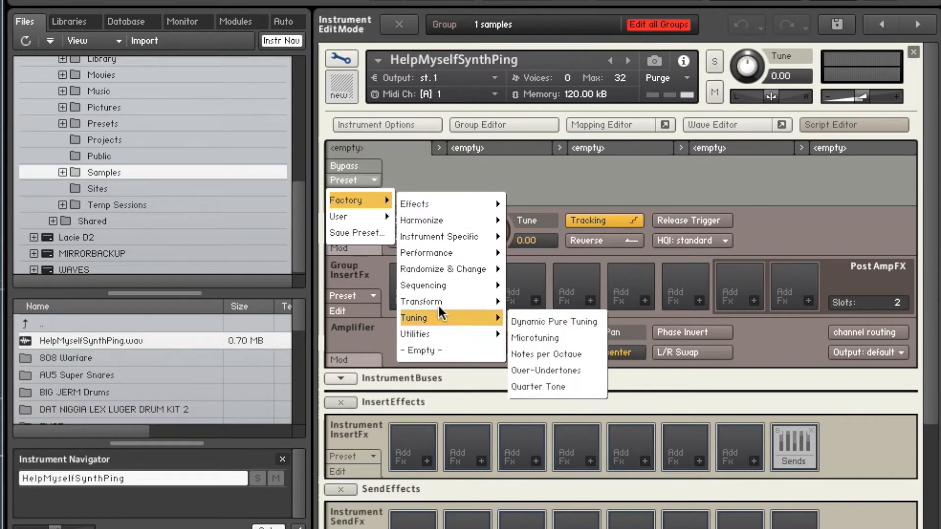
mouse_move(440, 285)
mouse_move(436, 251)
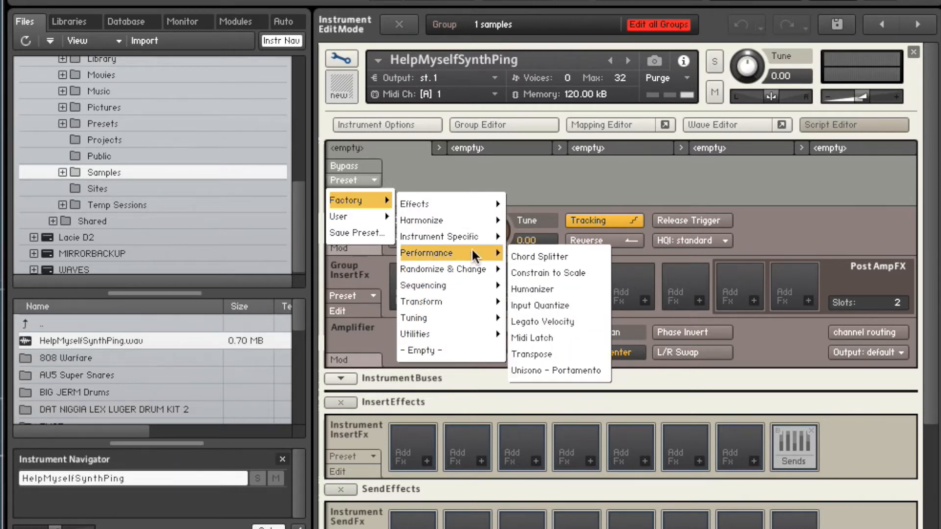
click(562, 368)
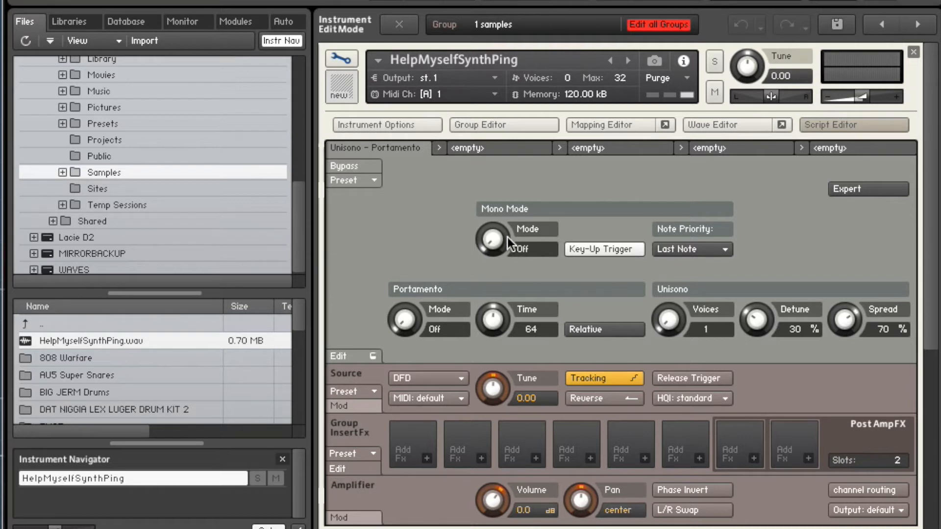
- Set Mono Mode to Legato, turn Portamento on, and try portamento times of 22 and 31
drag(494, 230, 494, 80)
drag(402, 325, 398, 237)
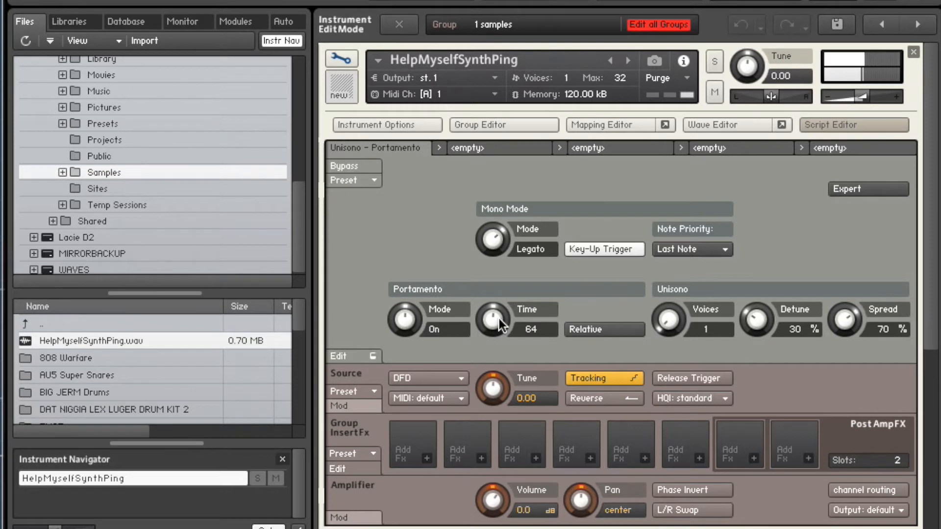
drag(499, 319, 492, 397)
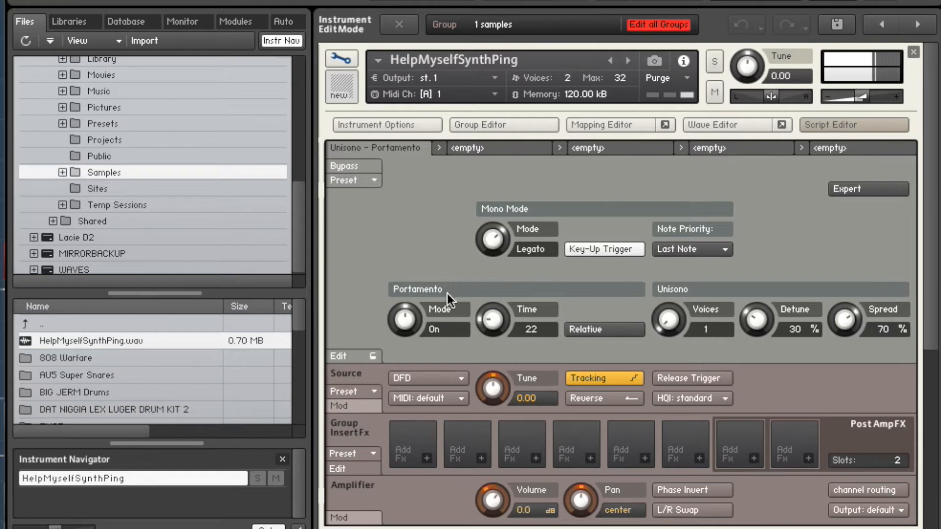
drag(495, 318, 495, 302)
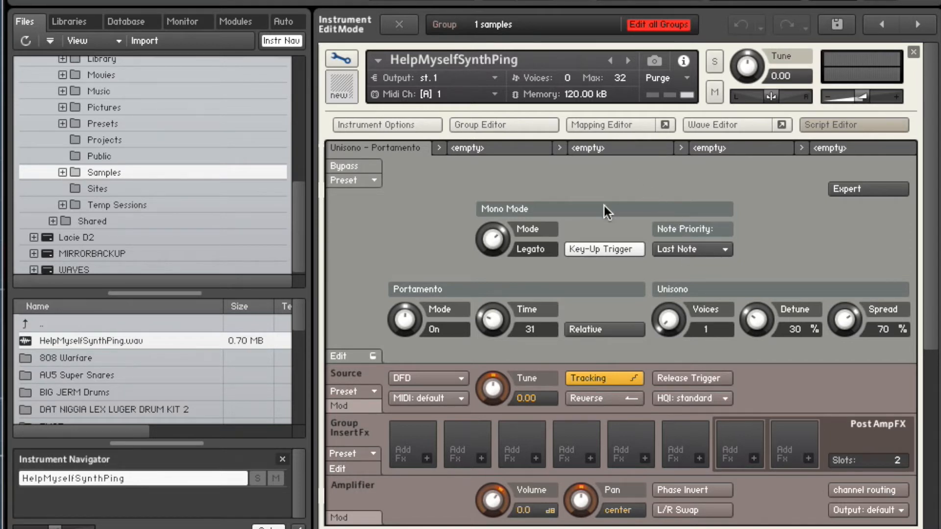
- Switch both the Portamento mode and the Mono Mode to Off
drag(392, 326, 399, 400)
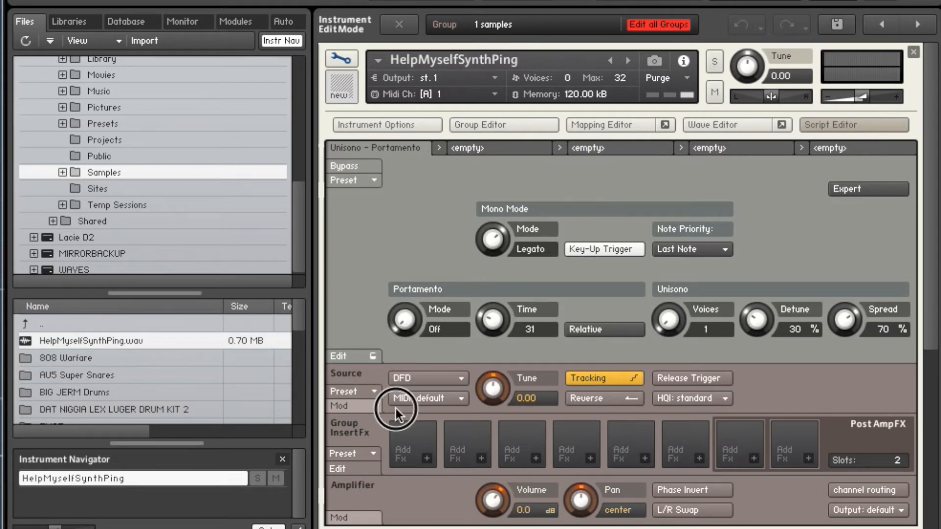
drag(488, 349, 495, 461)
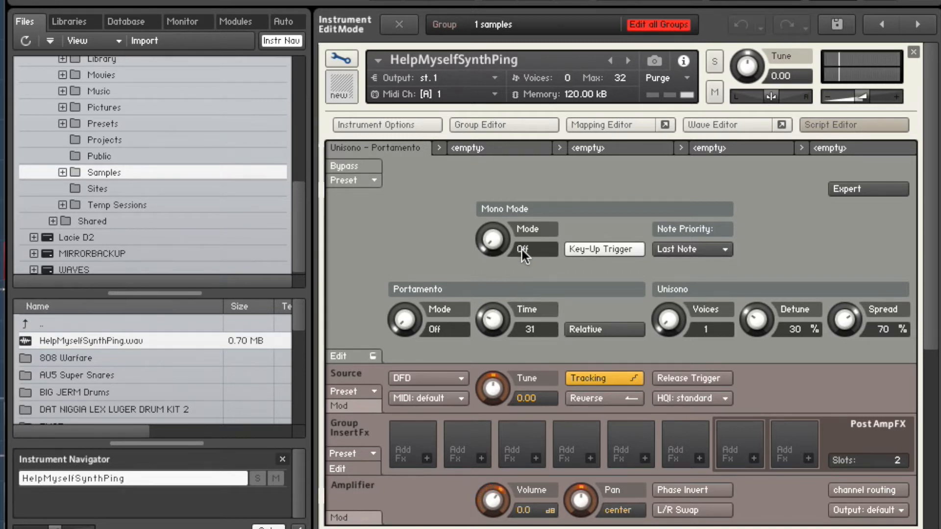
- Set Mono Mode to On and Portamento to Auto with a time of 35
drag(523, 251, 487, 181)
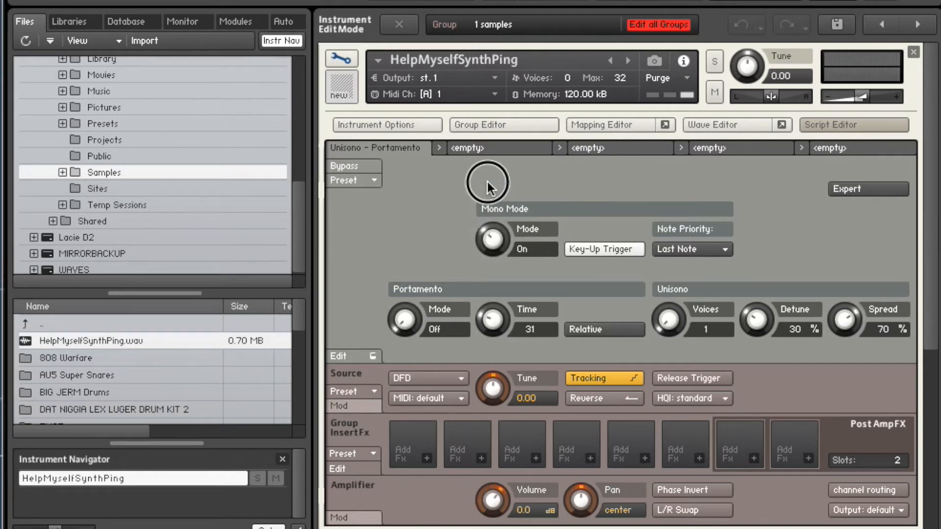
drag(391, 269, 392, 254)
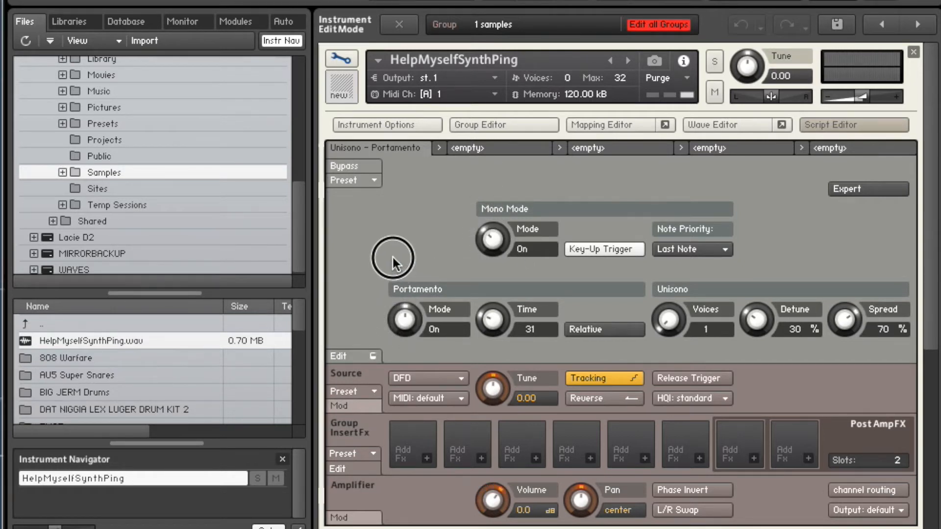
drag(429, 306, 408, 197)
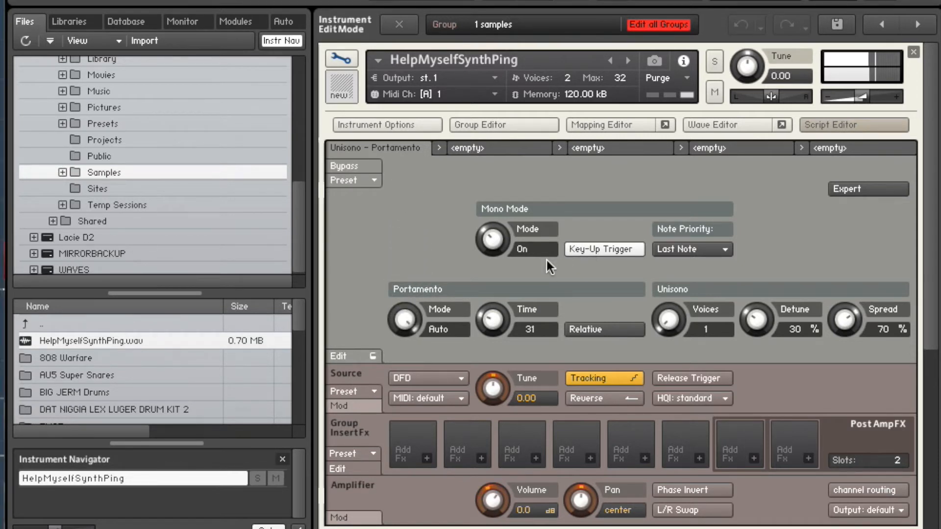
drag(511, 328, 500, 316)
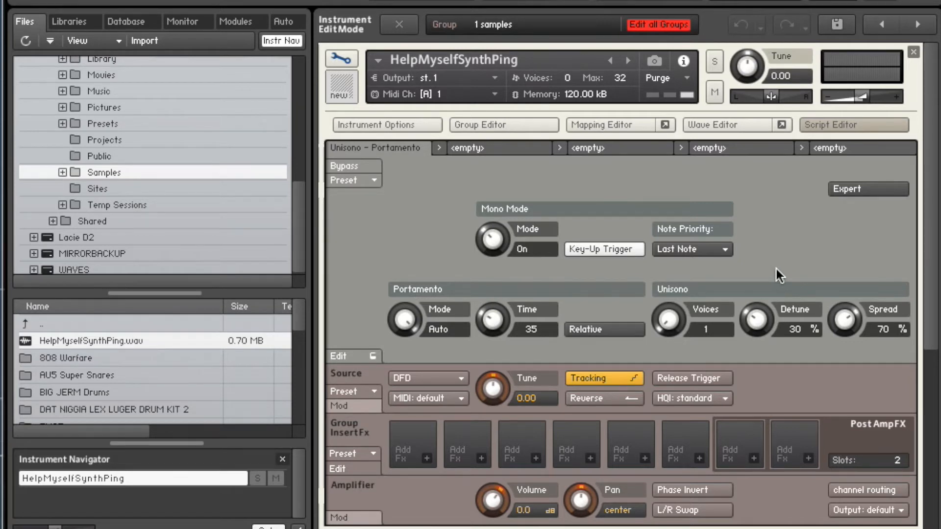
scroll(776, 268, down, 3)
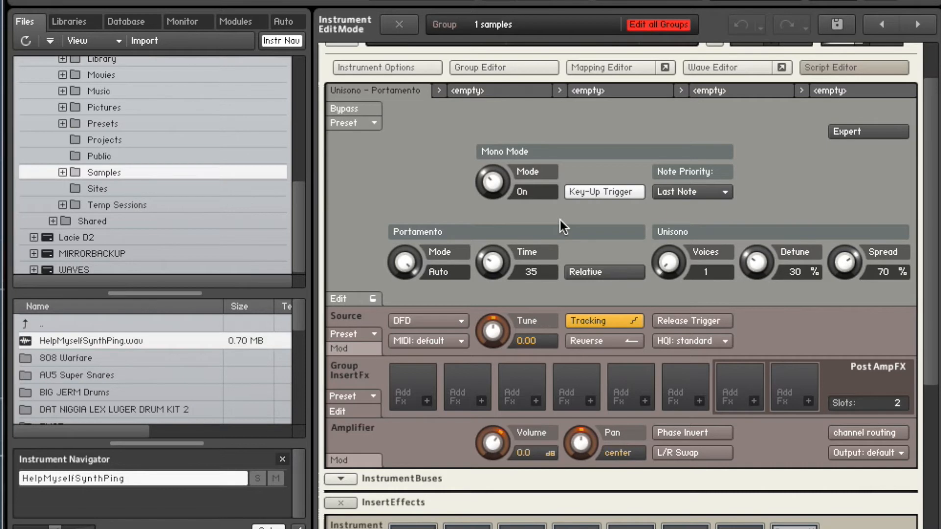
scroll(560, 220, down, 13)
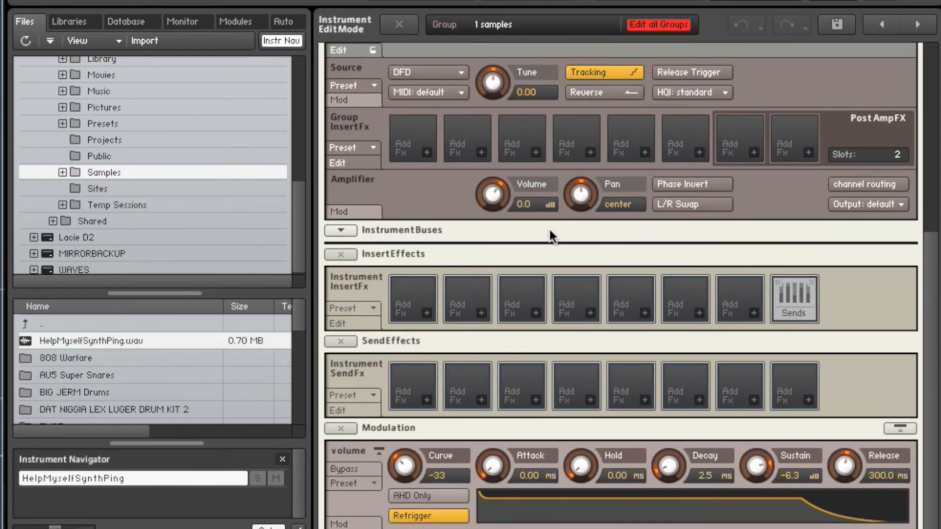
scroll(501, 133, up, 13)
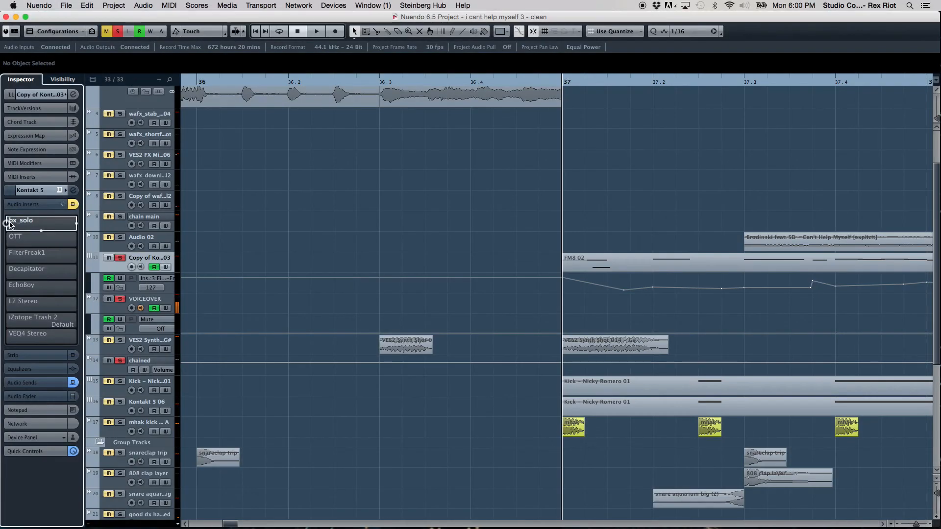
- In the Nuendo project, audition the Kontakt track's bx_solo insert with M Solo off and on
click(34, 223)
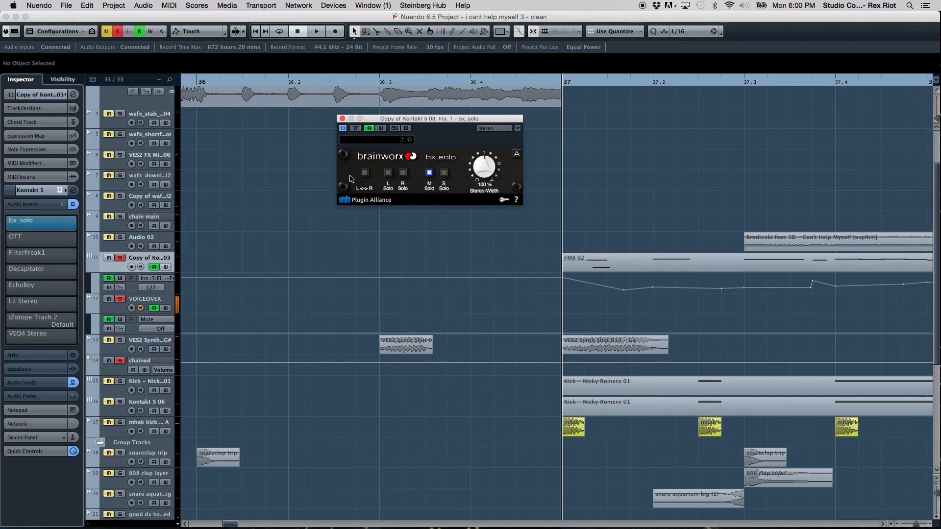
key(space)
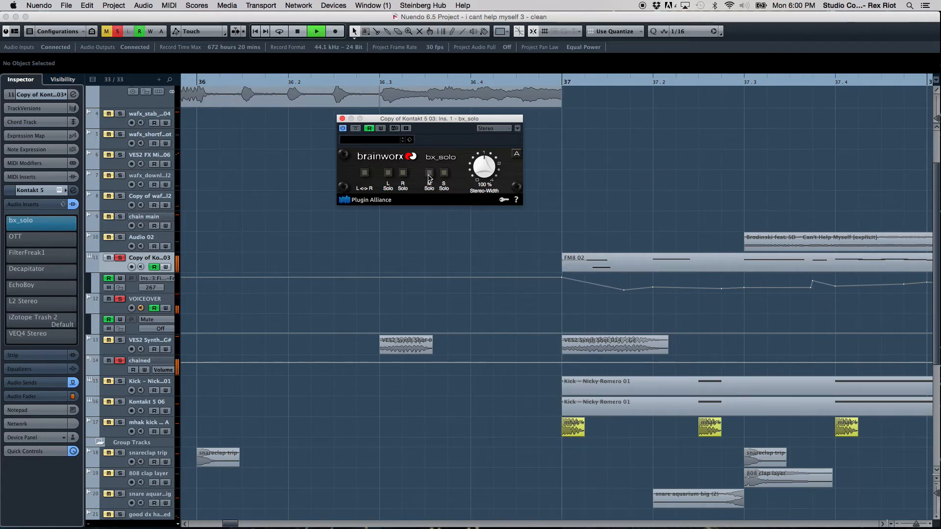
key(space)
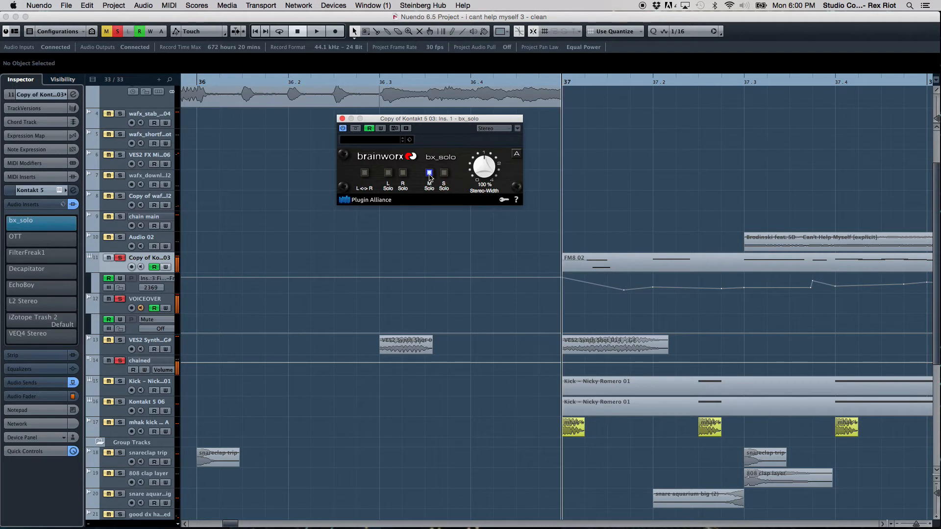
click(343, 119)
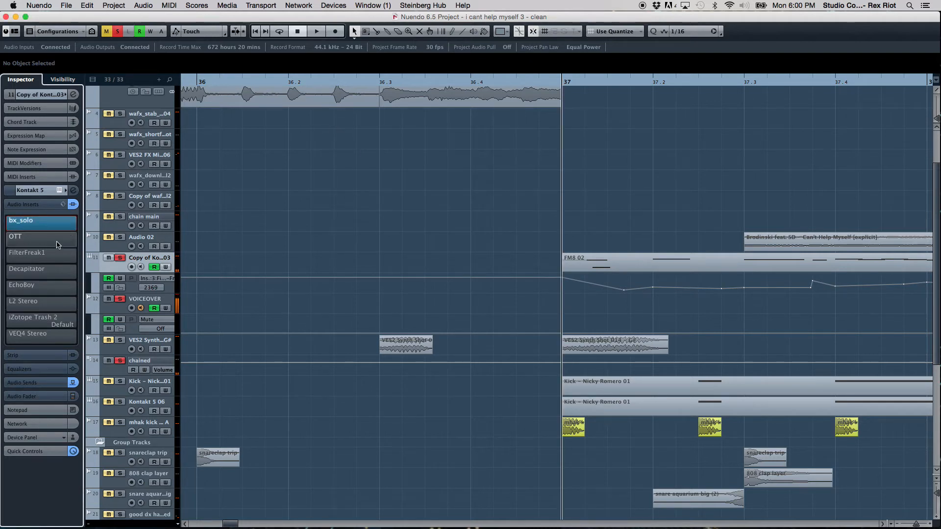
- Enable the OTT insert on the Kontakt track and audition the sound through it
click(34, 240)
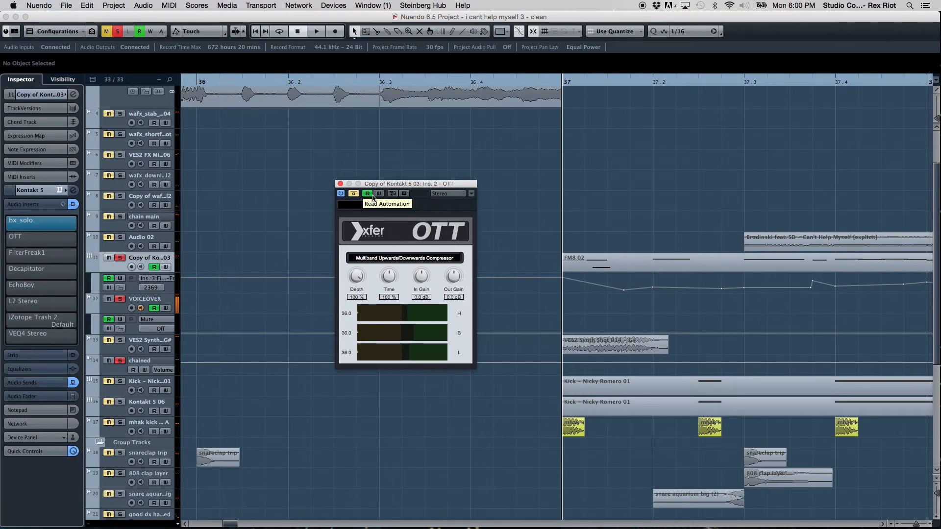
click(353, 194)
key(space)
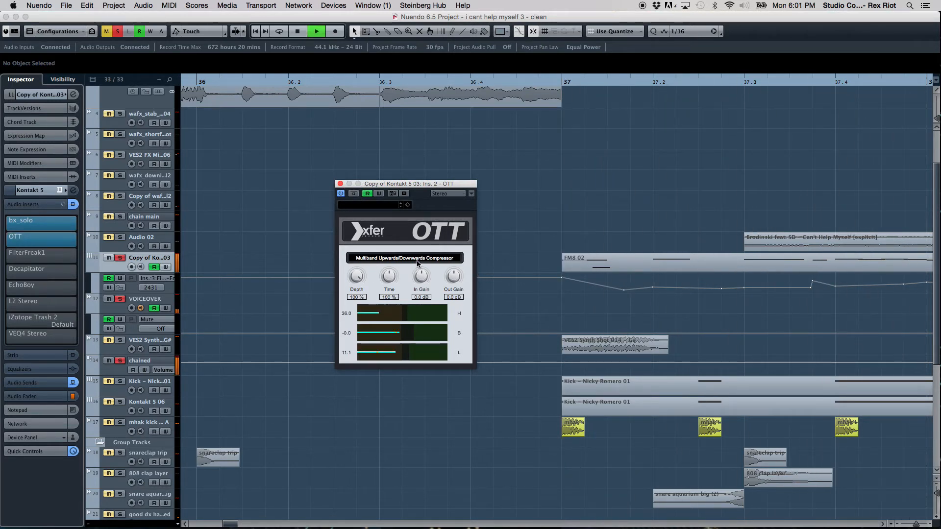
key(space)
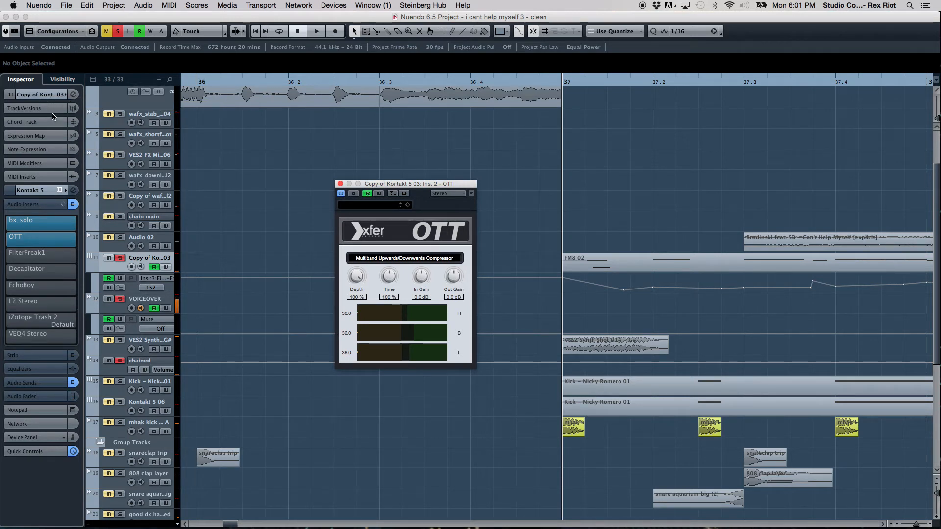
click(74, 95)
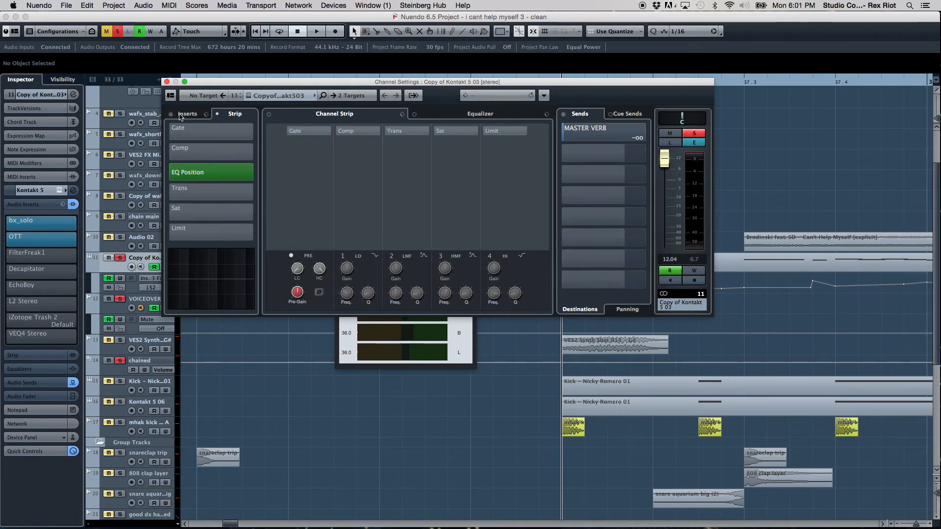
click(167, 82)
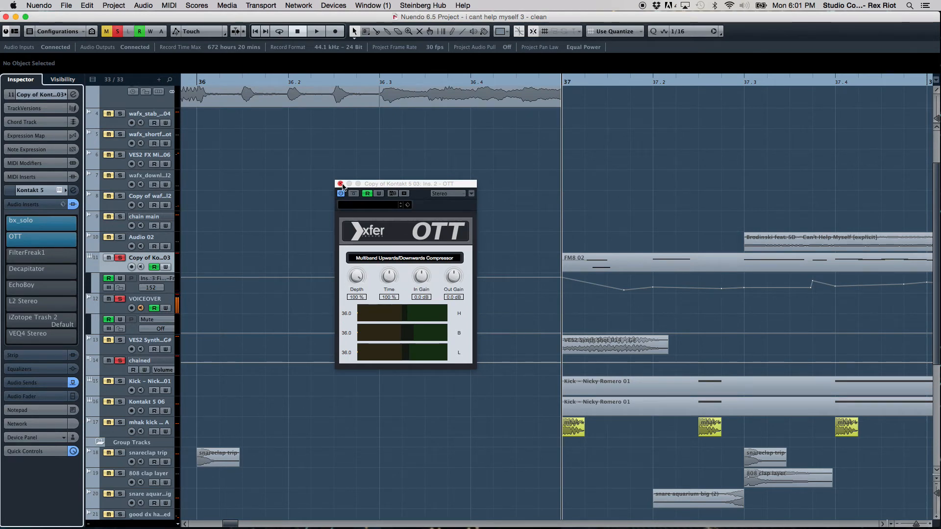
click(341, 185)
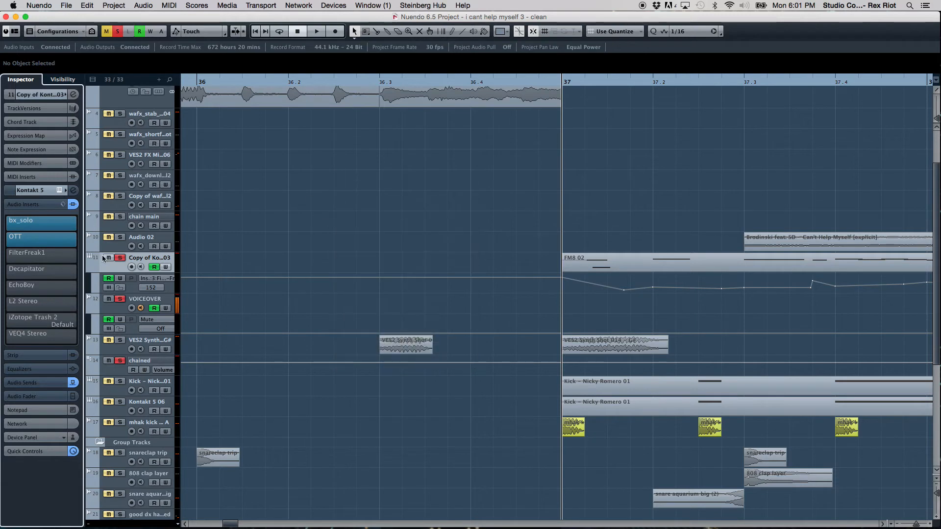
- Enable the FilterFreak1 insert on the Kontakt track and show its settings window clear of the automation lane
alt+click(25, 260)
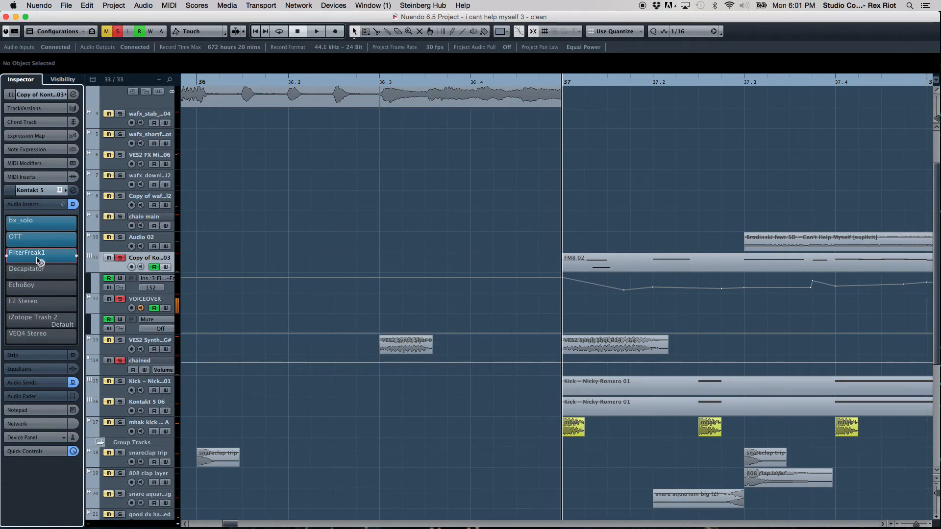
drag(37, 256, 37, 255)
click(37, 254)
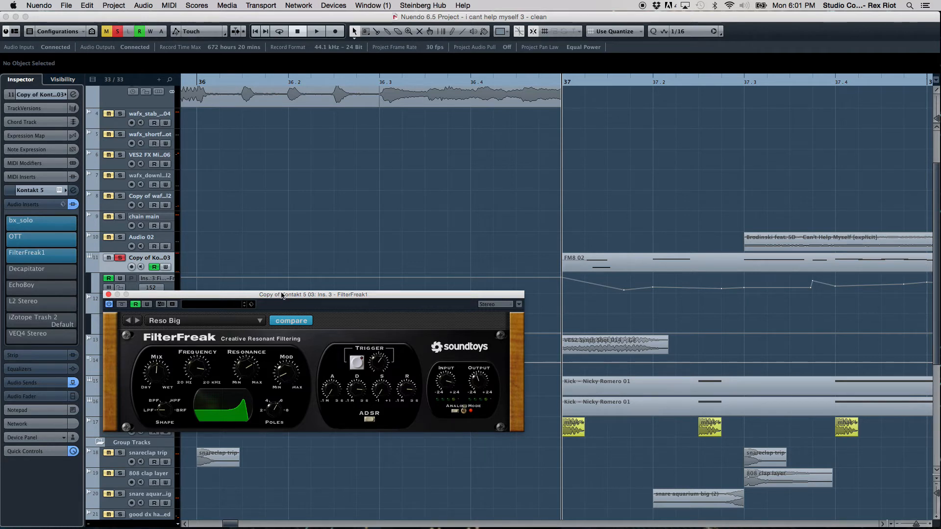
drag(282, 295, 286, 155)
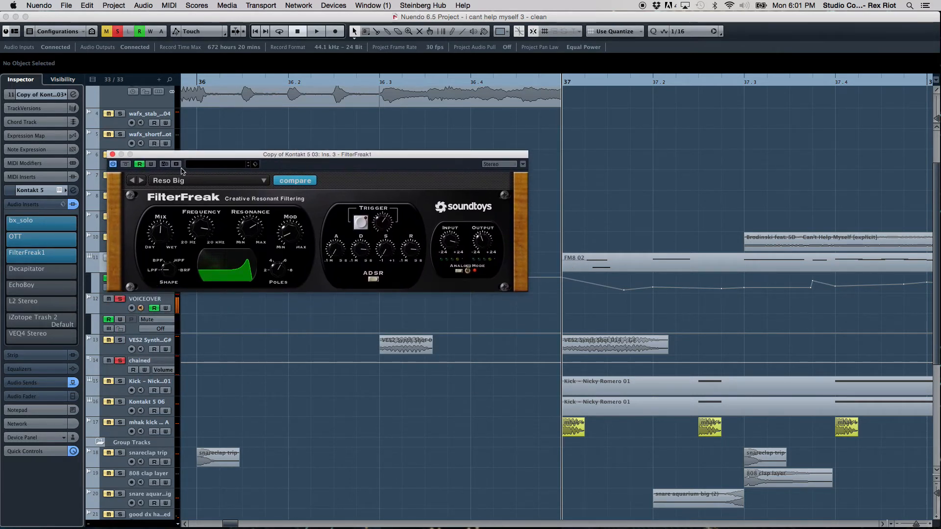
mouse_move(209, 159)
mouse_down()
mouse_move(282, 142)
mouse_move(206, 165)
mouse_up()
- Turn off automation reading for the FilterFreak1 frequency and audition the filter without movement
click(108, 281)
key(space)
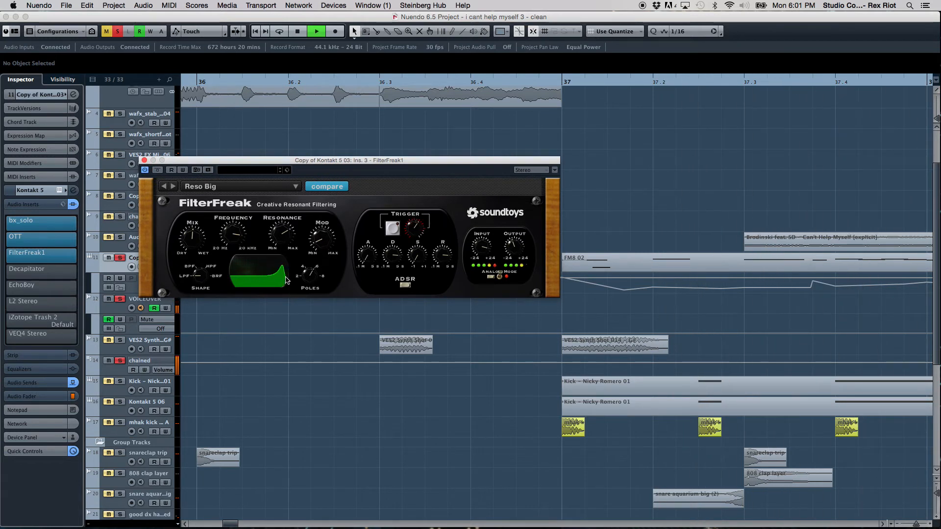
key(space)
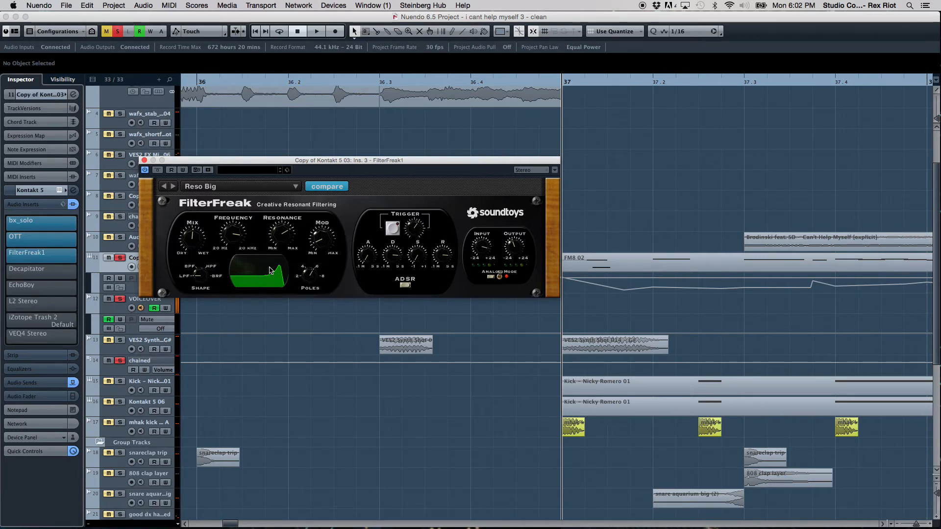
key(space)
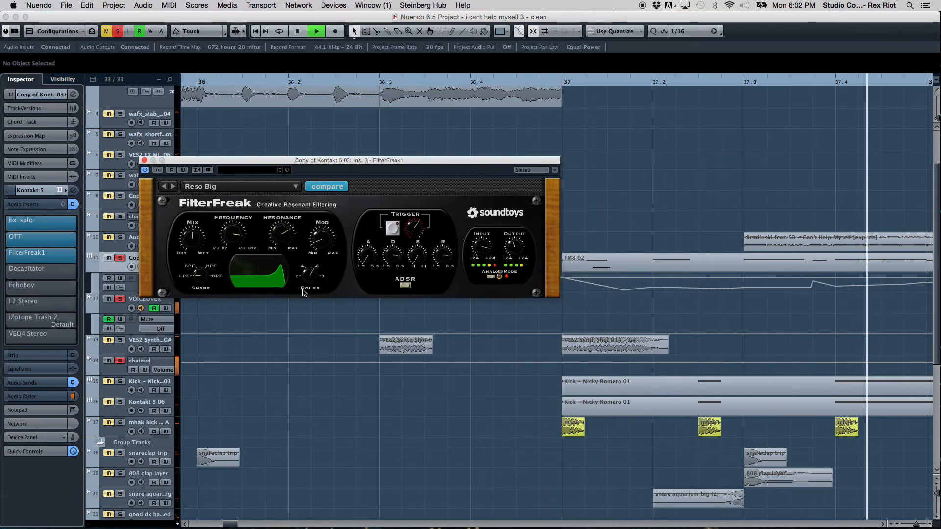
key(space)
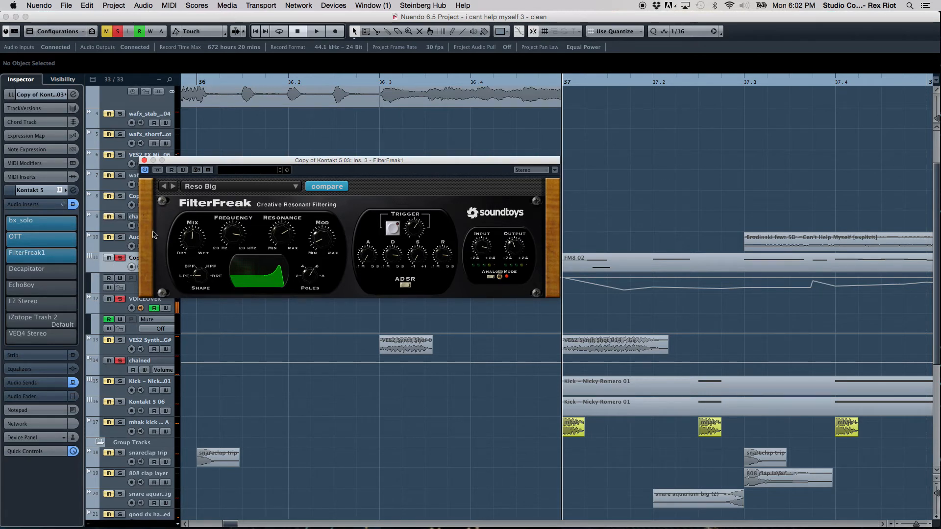
- Turn FilterFreak1 automation reading on and audition the frequency sweep from bar 37
drag(226, 164, 275, 107)
click(108, 278)
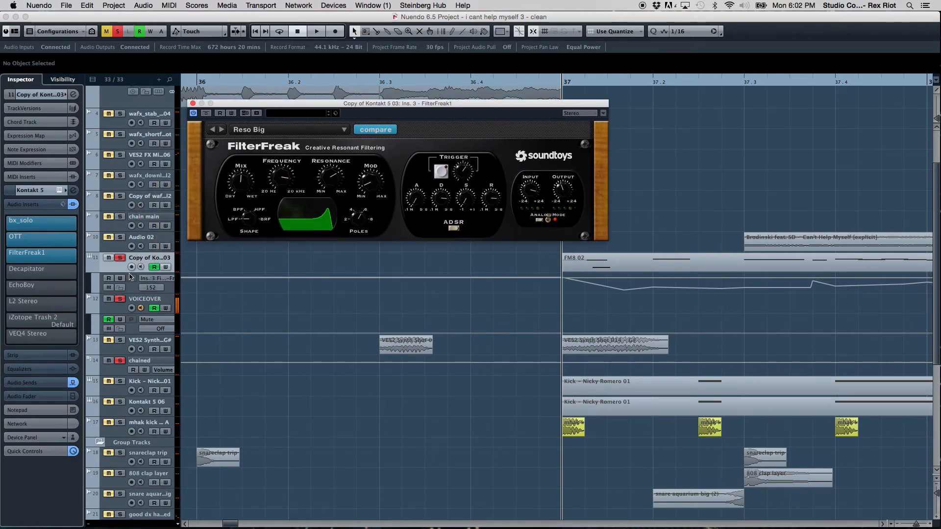
drag(314, 104, 268, 135)
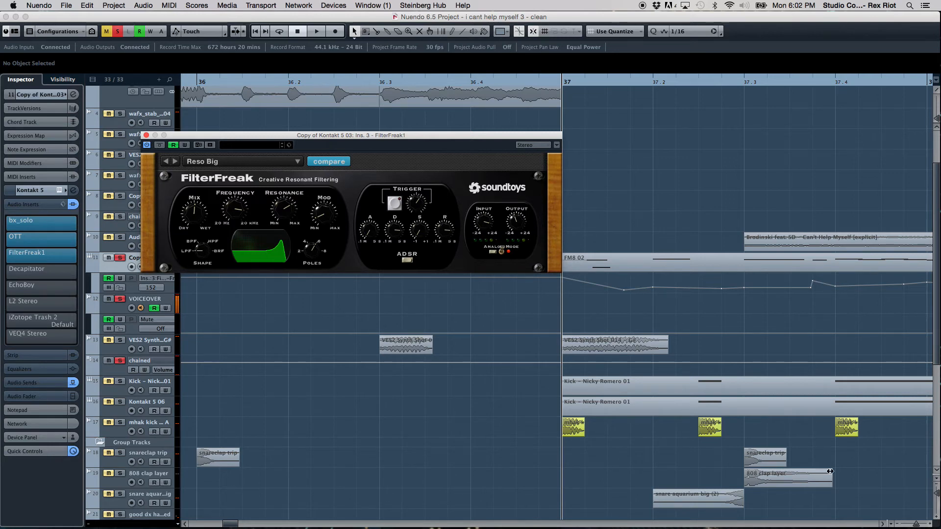
drag(917, 525, 910, 526)
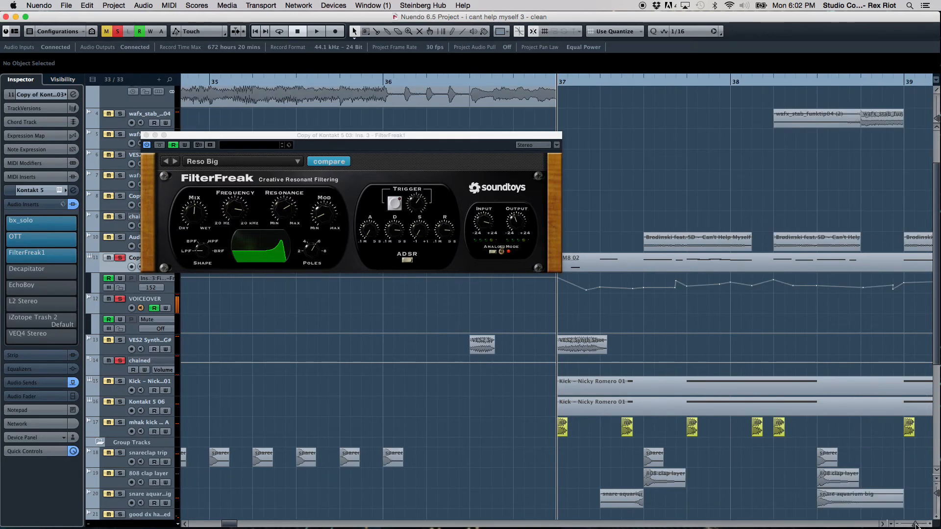
key(space)
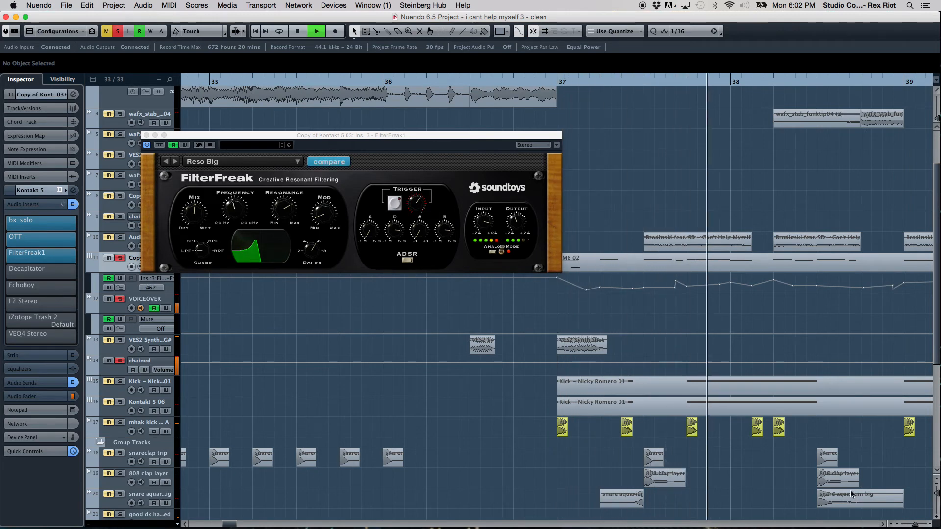
click(883, 524)
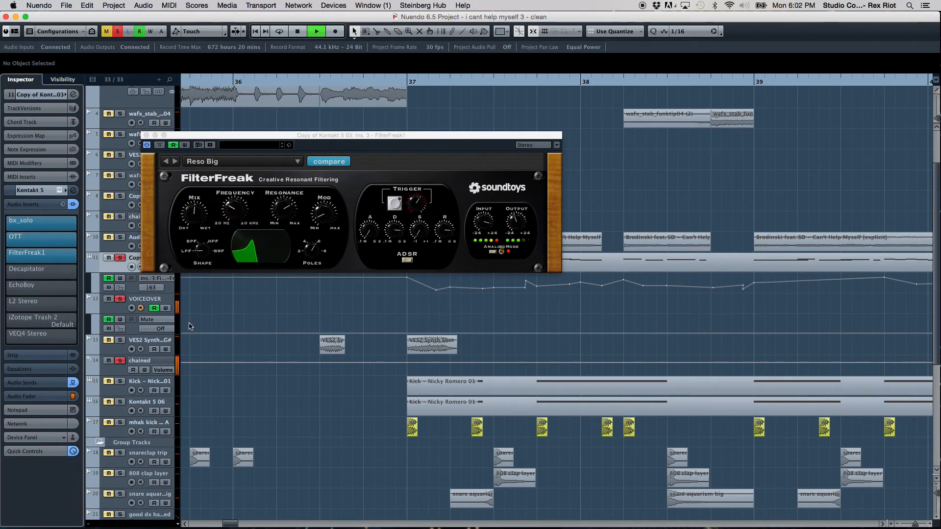
key(space)
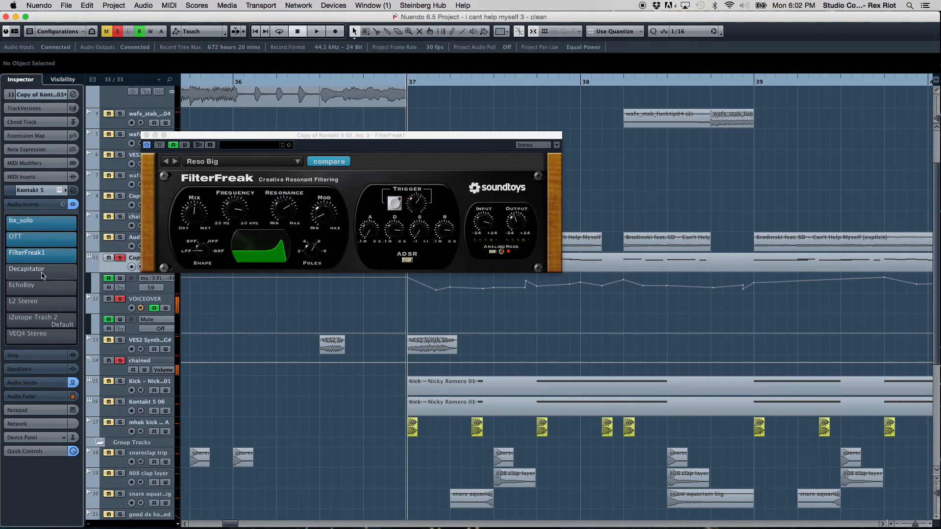
- Enable the Decapitator insert, open its settings in place of FilterFreak1, and audition the distortion
click(7, 273)
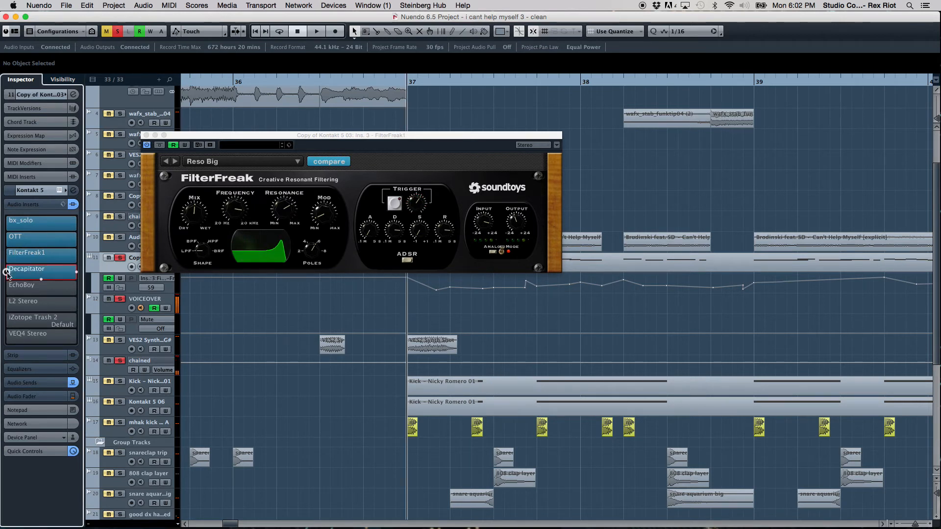
click(146, 135)
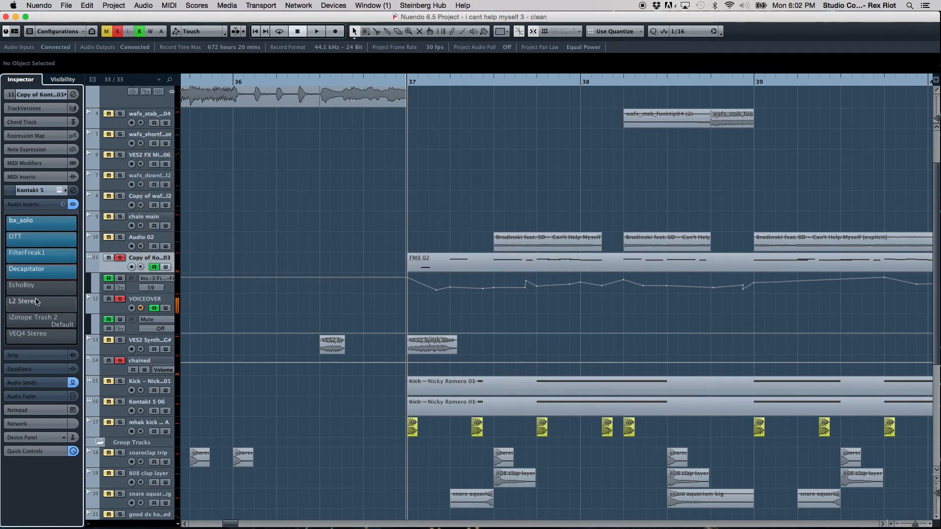
click(38, 272)
drag(547, 203, 429, 129)
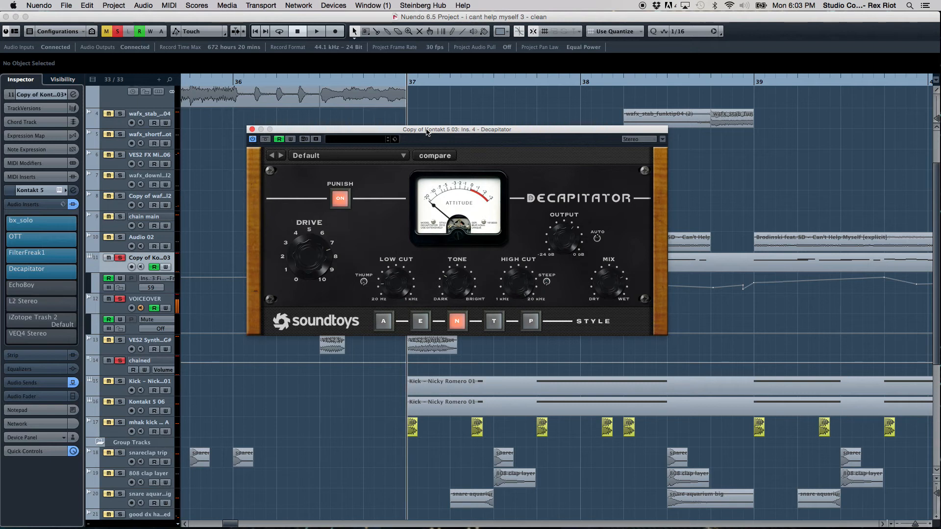
key(space)
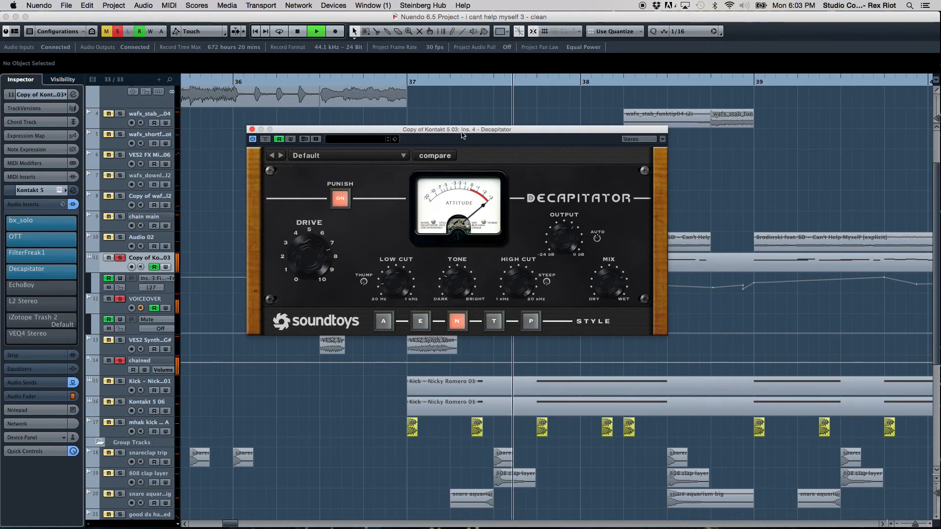
key(space)
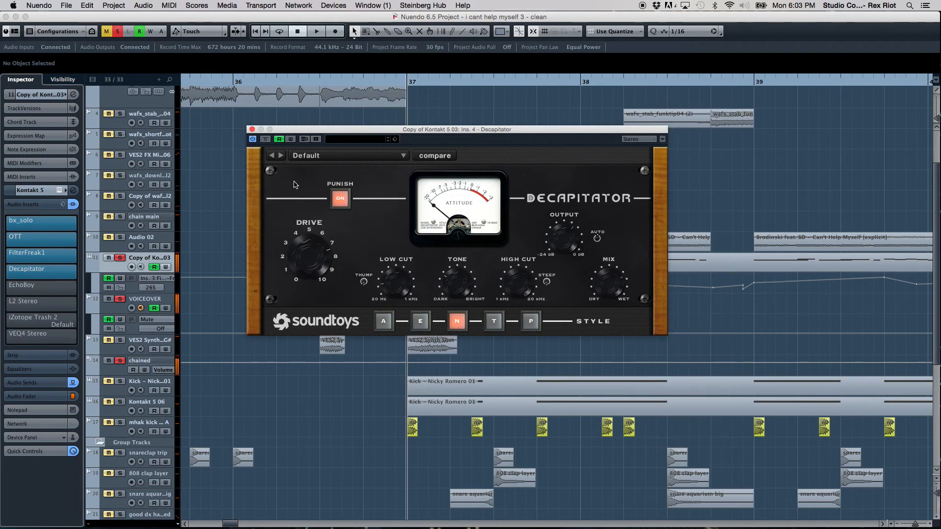
- Compare the Kontakt track's sound with Decapitator switched off and on during playback, then close its window
click(253, 140)
key(space)
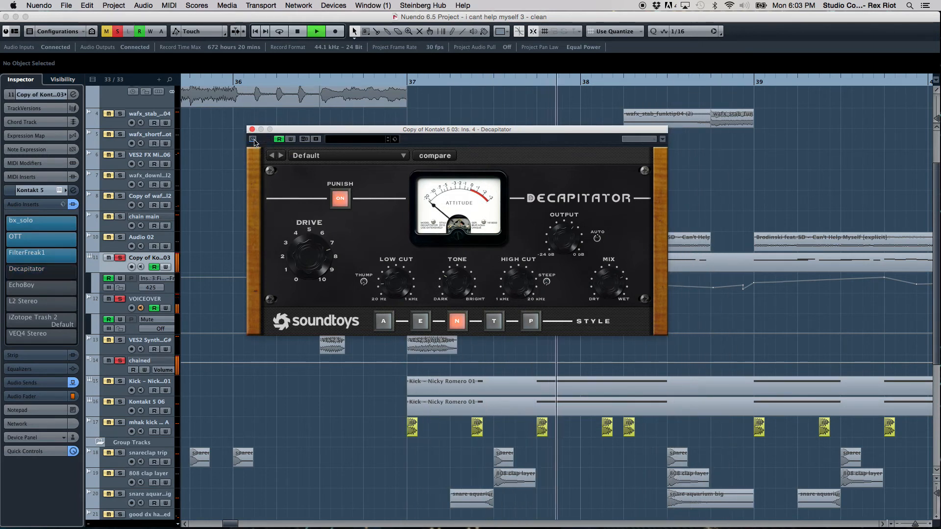
click(253, 139)
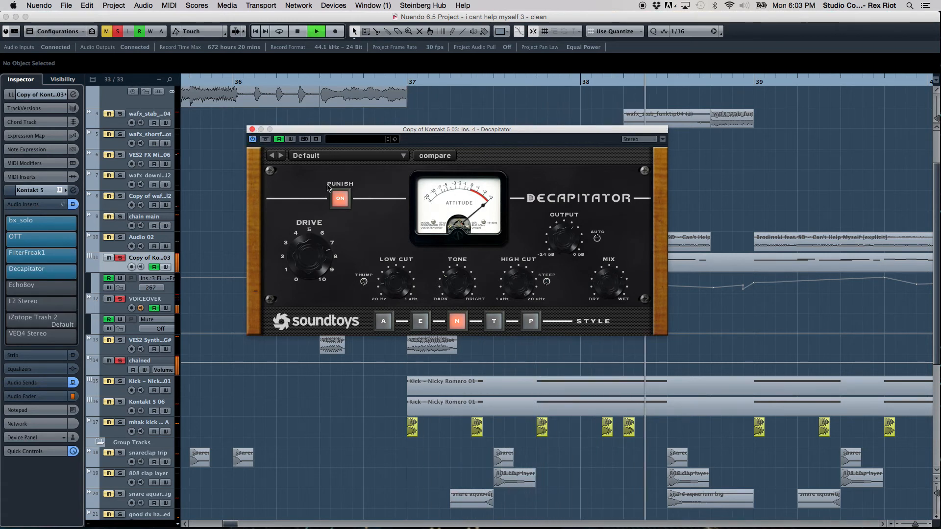
key(space)
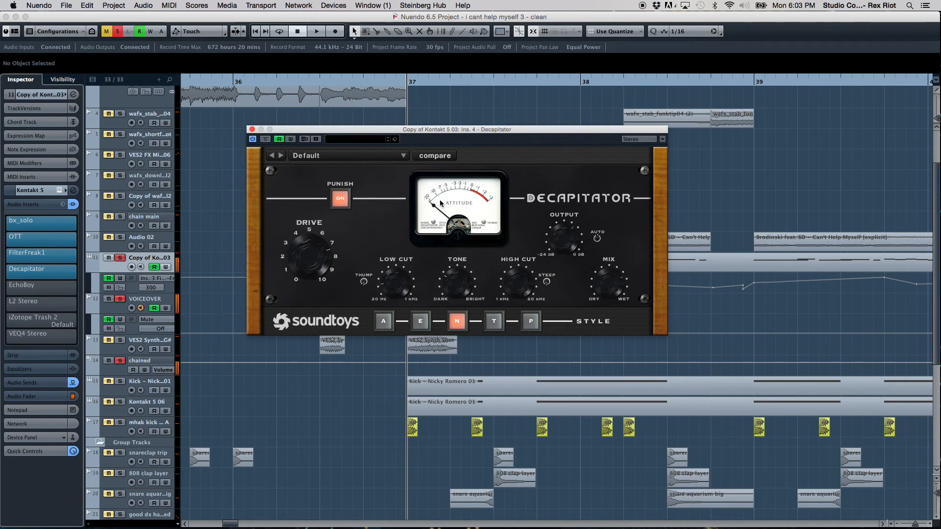
click(253, 130)
- Enable the EchoBoy insert with its Arena Bathroom preset, audition it, and close its window
click(10, 289)
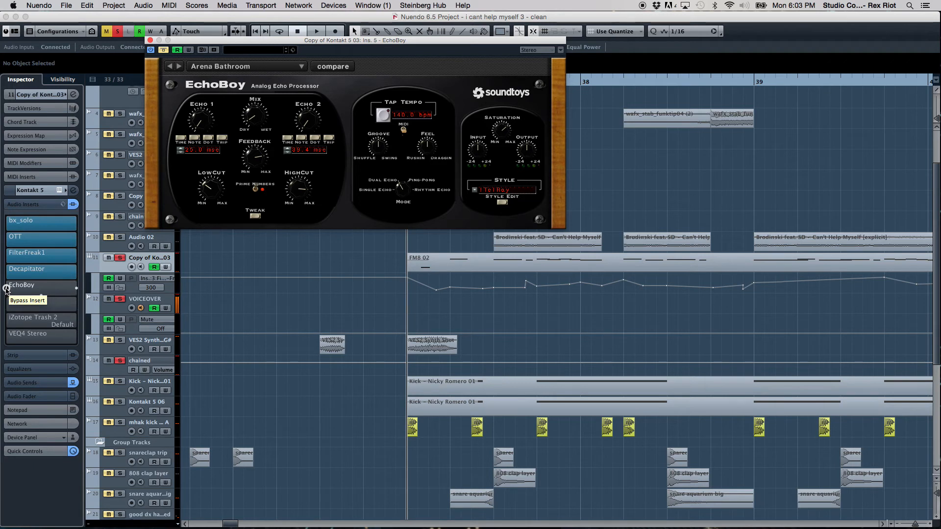
click(6, 289)
key(space)
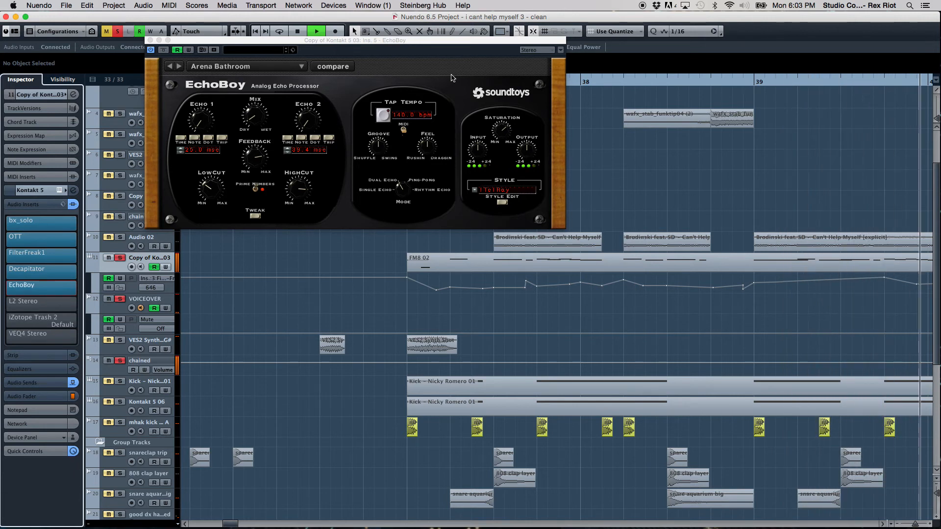
key(space)
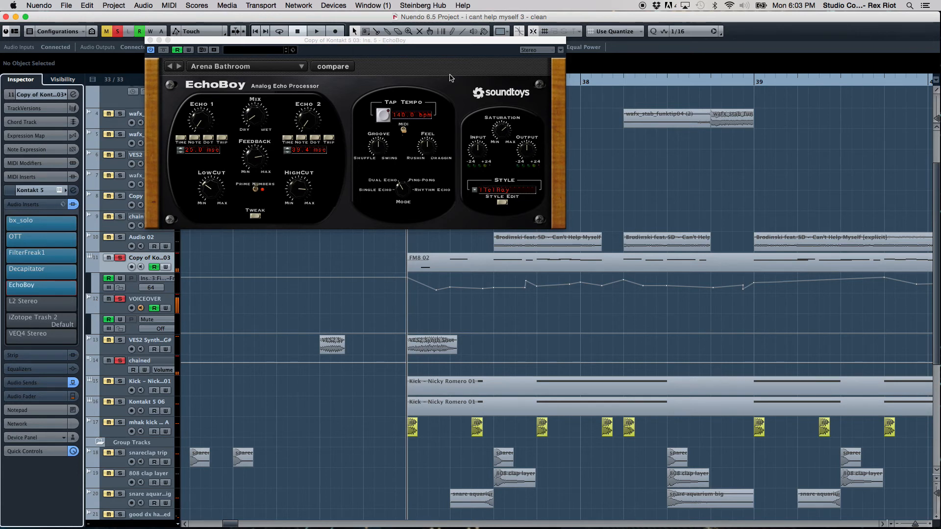
key(space)
key(space)
click(150, 39)
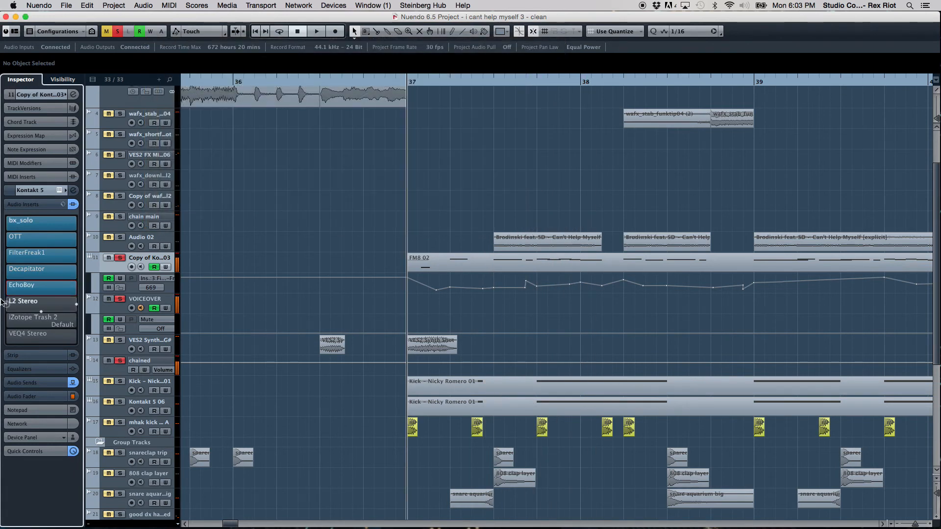
- Enable the L2 Stereo insert, open its settings, and audition the limited sound
click(7, 304)
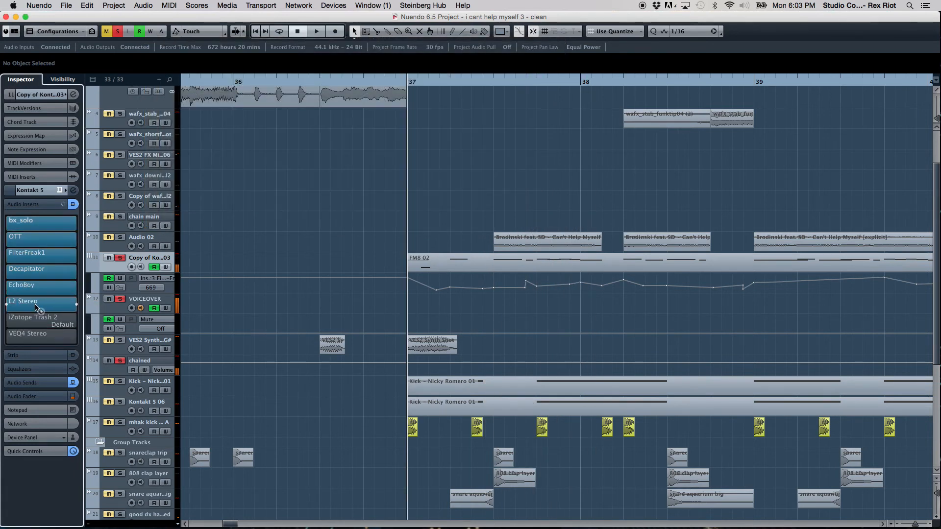
click(43, 305)
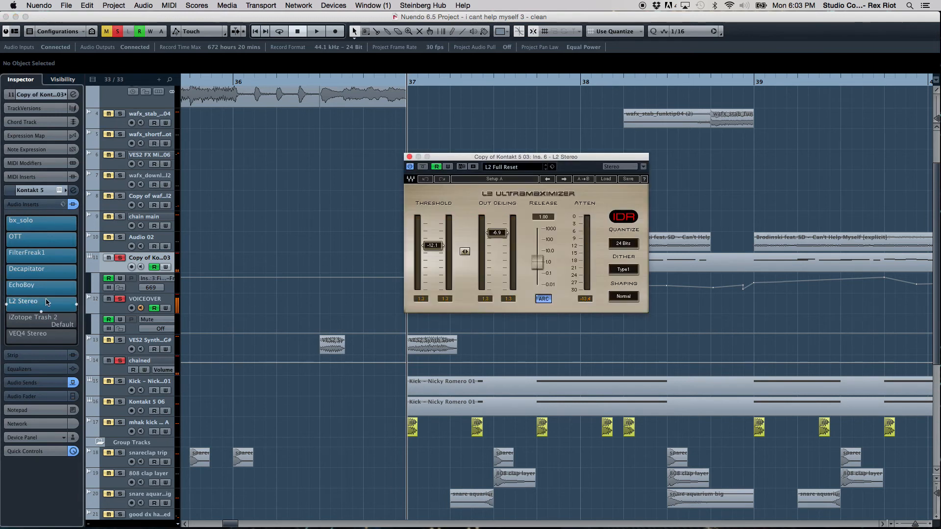
key(space)
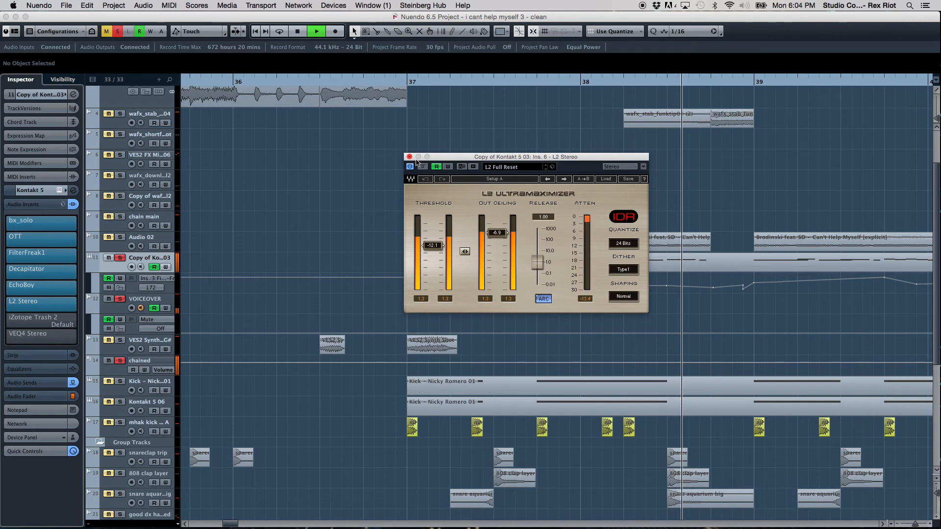
key(space)
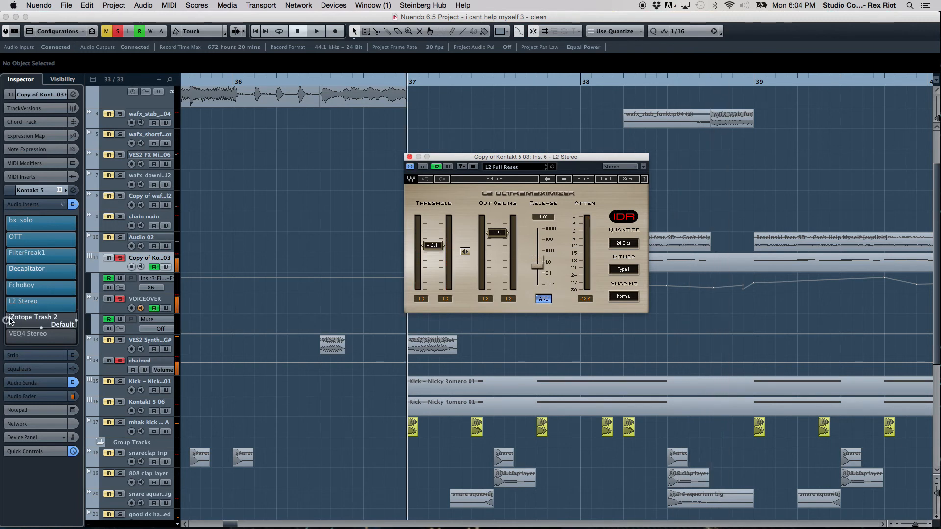
- Enable the iZotope Trash 2 insert, audition it with its settings open in place of L2 Stereo, and close its window
click(29, 320)
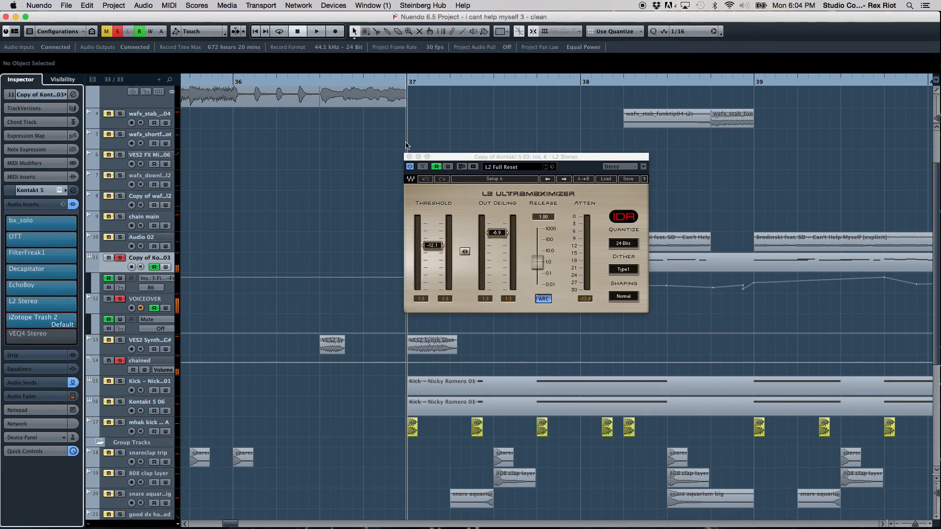
click(409, 157)
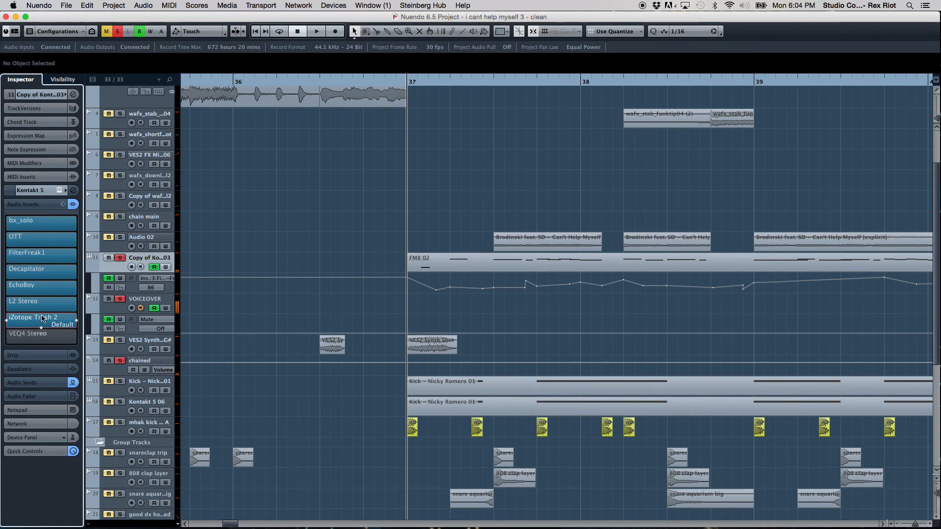
click(59, 319)
key(space)
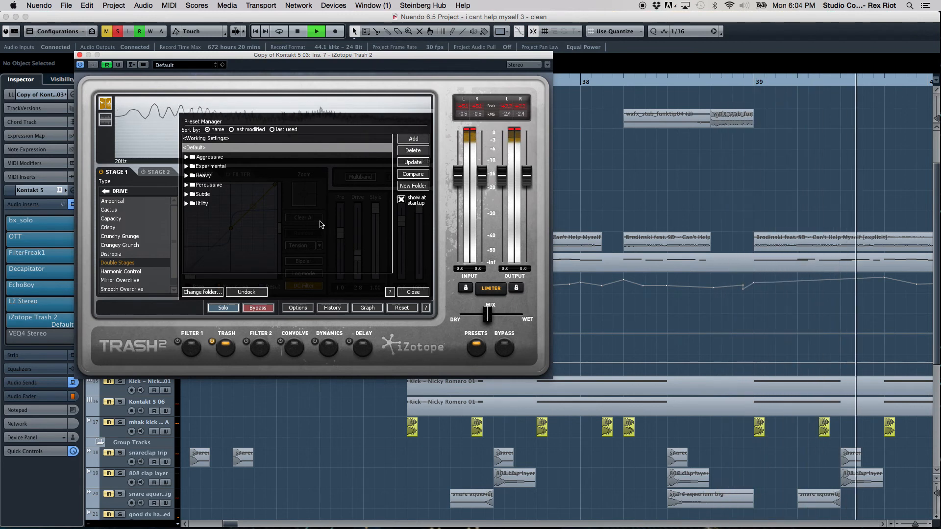
key(space)
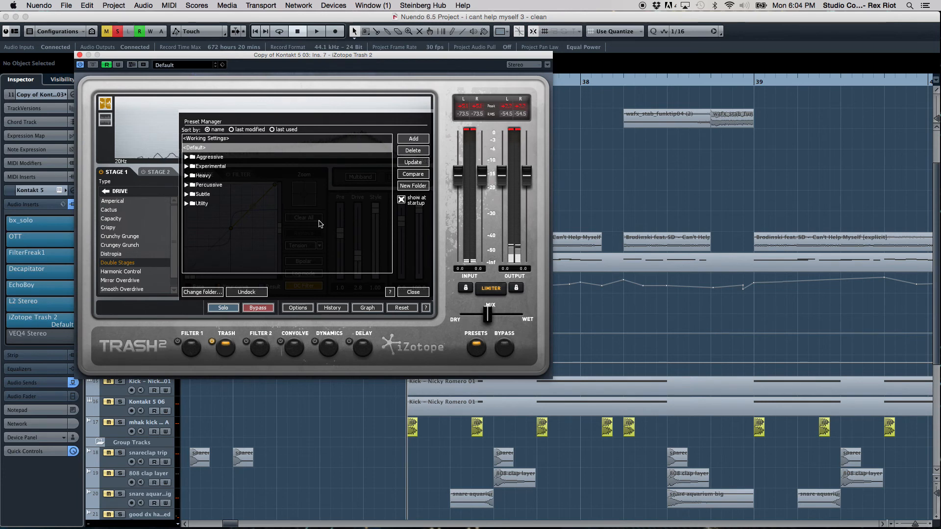
click(79, 56)
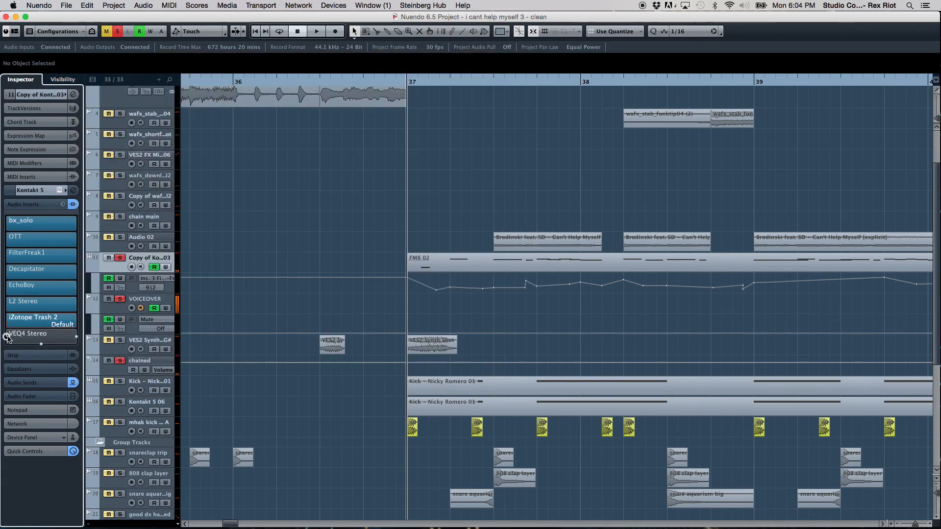
- Enable the VEQ4 Stereo insert, audition the equalized sound with its settings open, and close its window
click(45, 338)
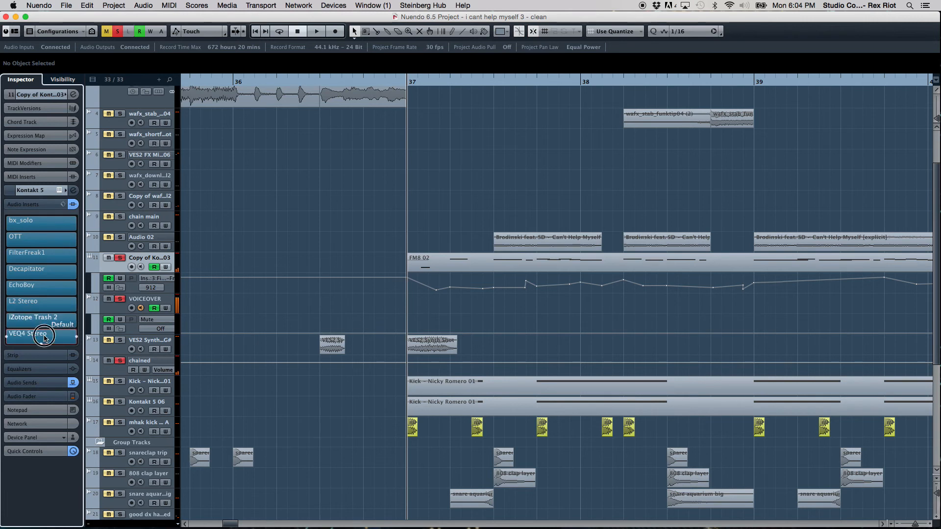
key(space)
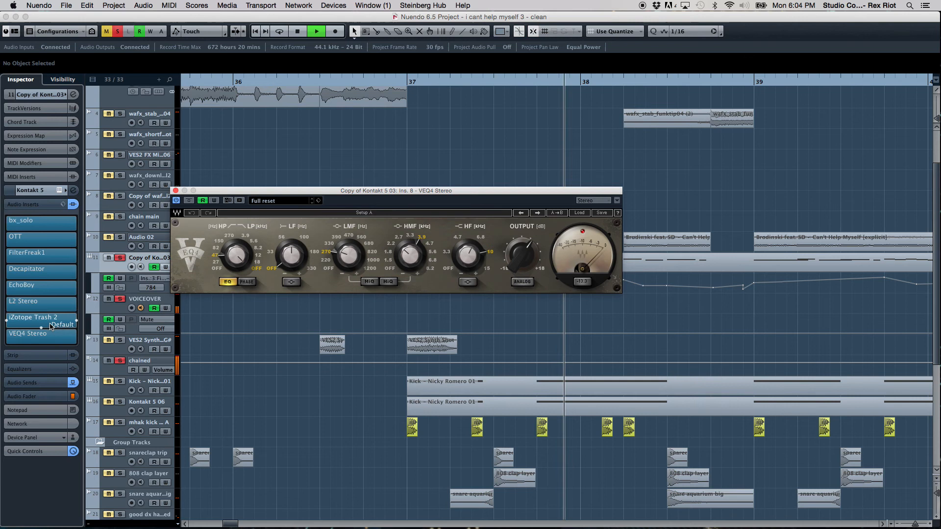
key(space)
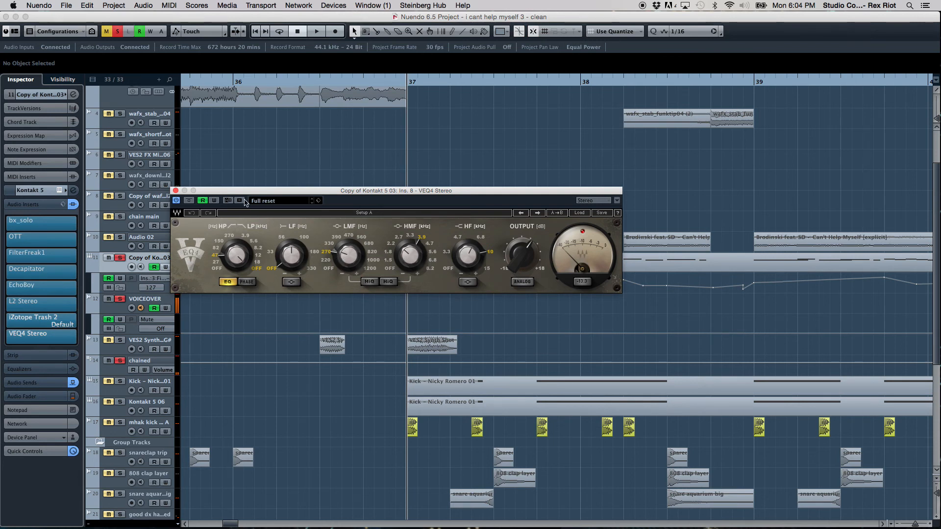
click(175, 191)
- Select the chained track and inspect the C1 comp Stereo compressor settings among its inserts, closing the window when done
click(115, 372)
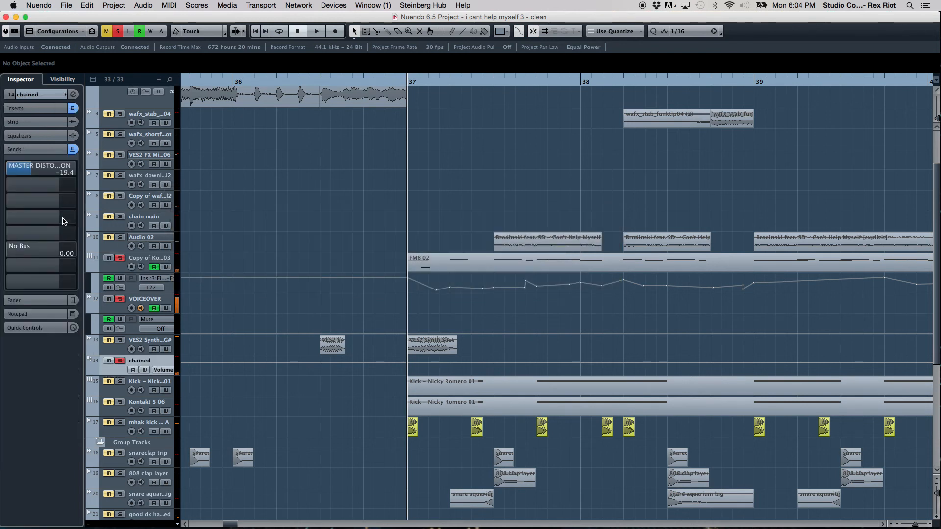
click(45, 110)
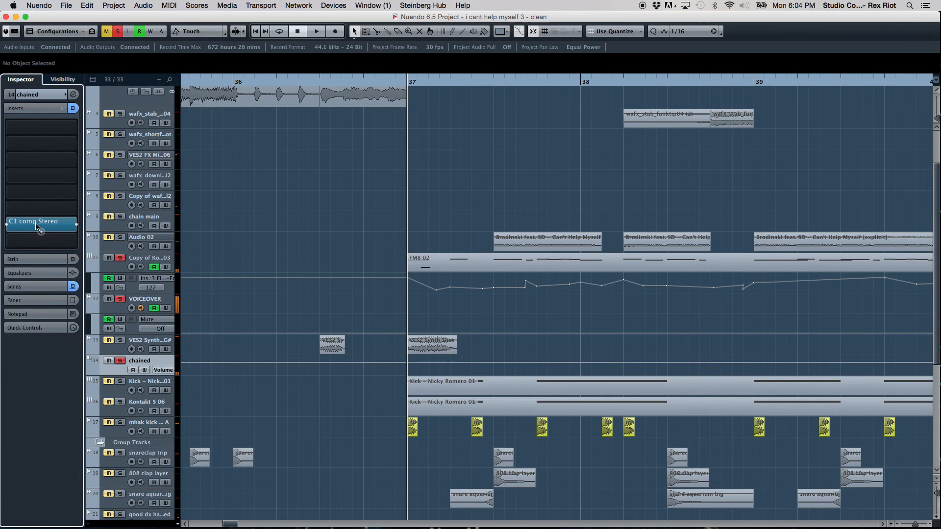
click(38, 227)
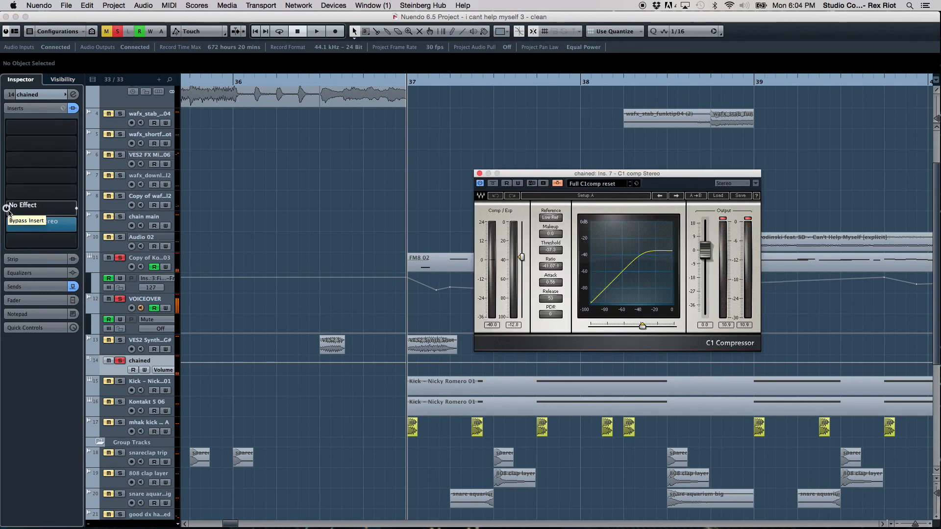
click(480, 173)
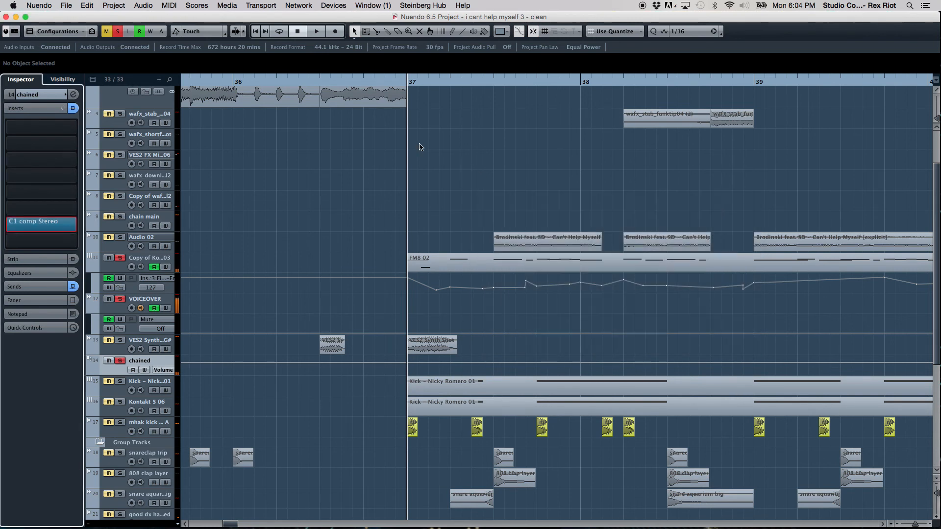
- Deactivate all track solos and audition the full arrangement from bar 37, ending with the playback cursor moved to bar 42
click(117, 31)
key(space)
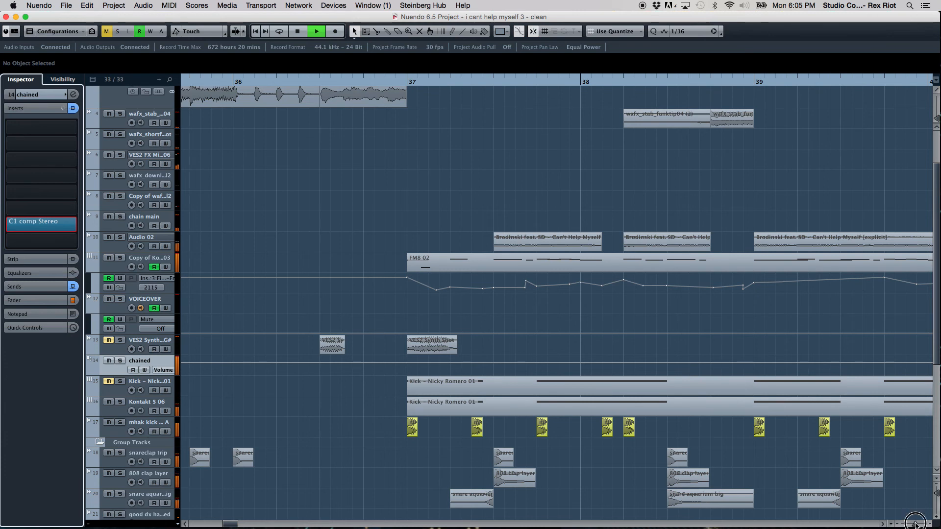
drag(915, 524, 913, 524)
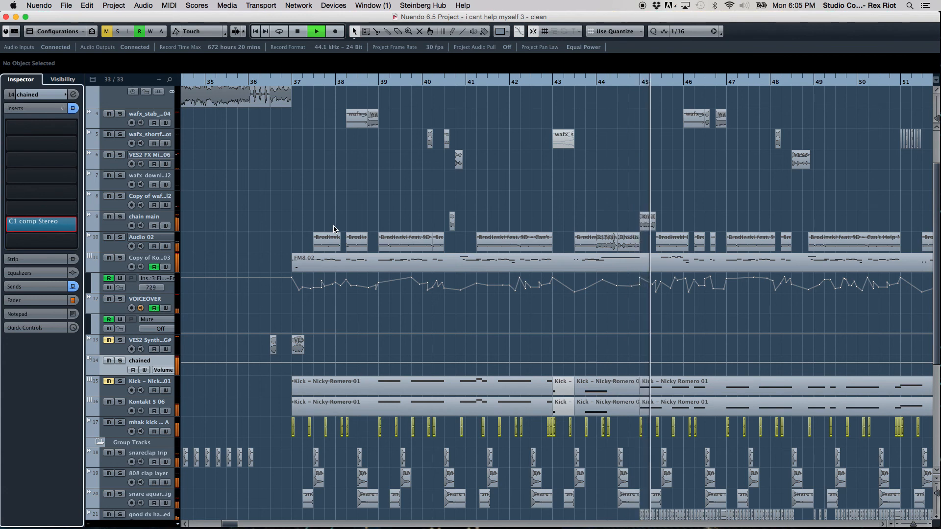
key(space)
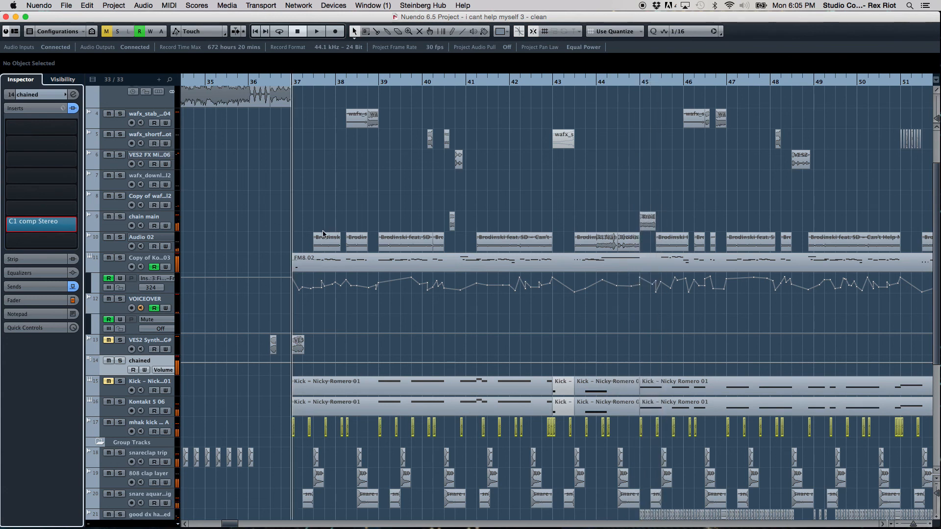
click(513, 81)
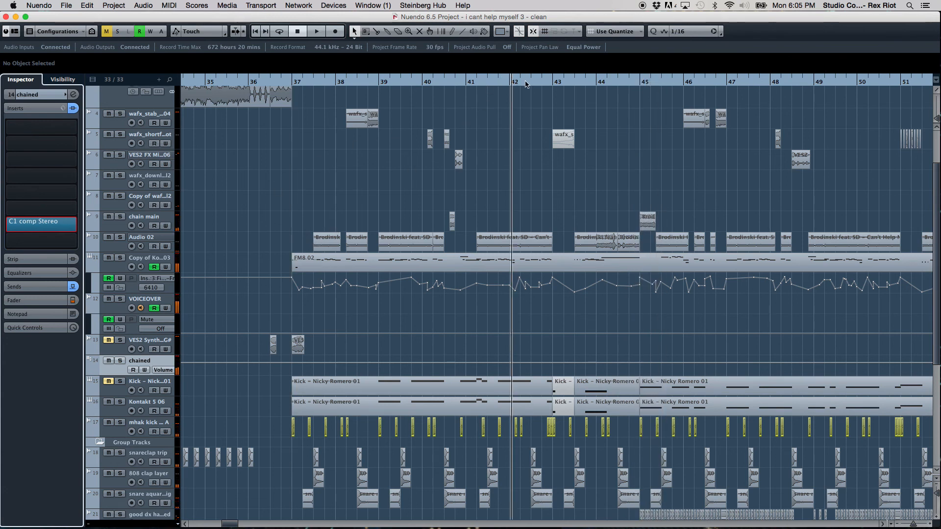